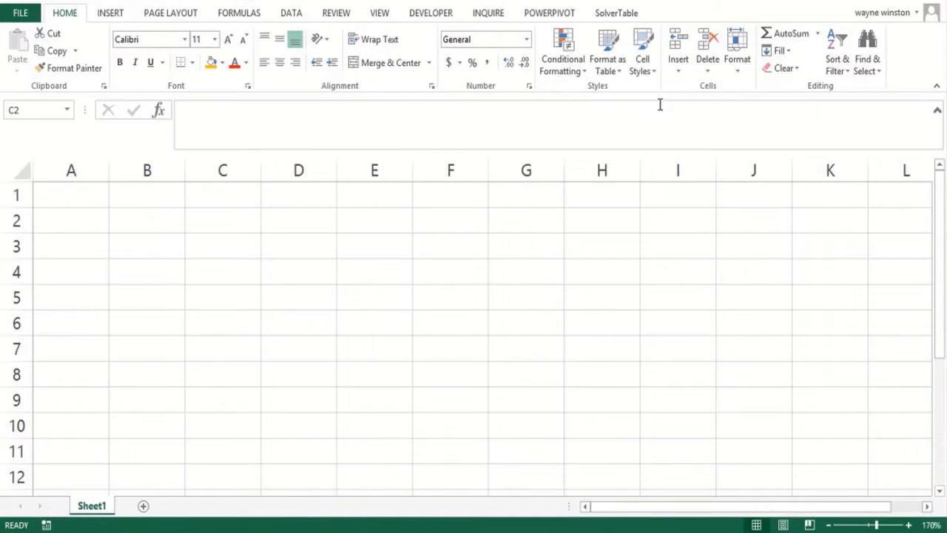
Step: Enter the heading 'Maximum Likelihood' in D2, correcting its misspelling
{"action": "left_click", "coordinate": [367, 227]}
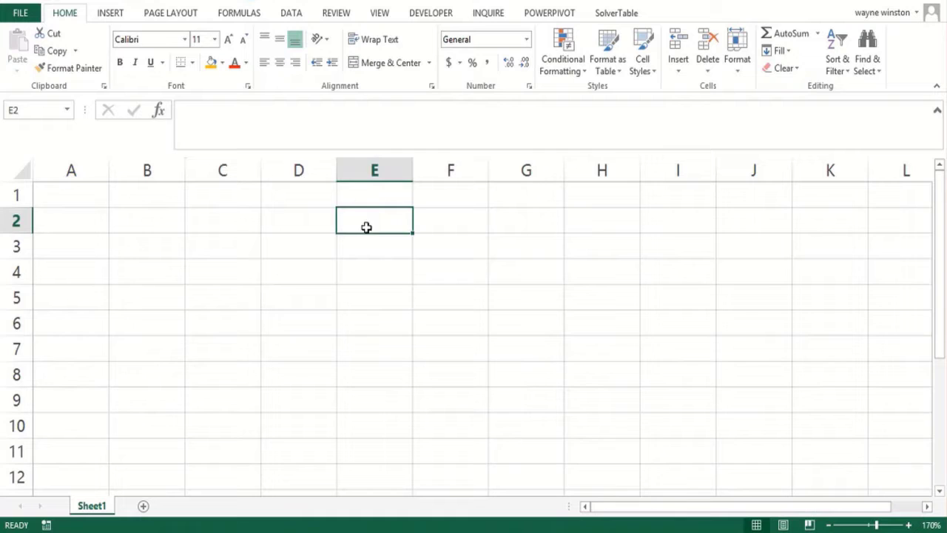
{"action": "left_click", "coordinate": [317, 216]}
{"action": "type", "text": "M"}
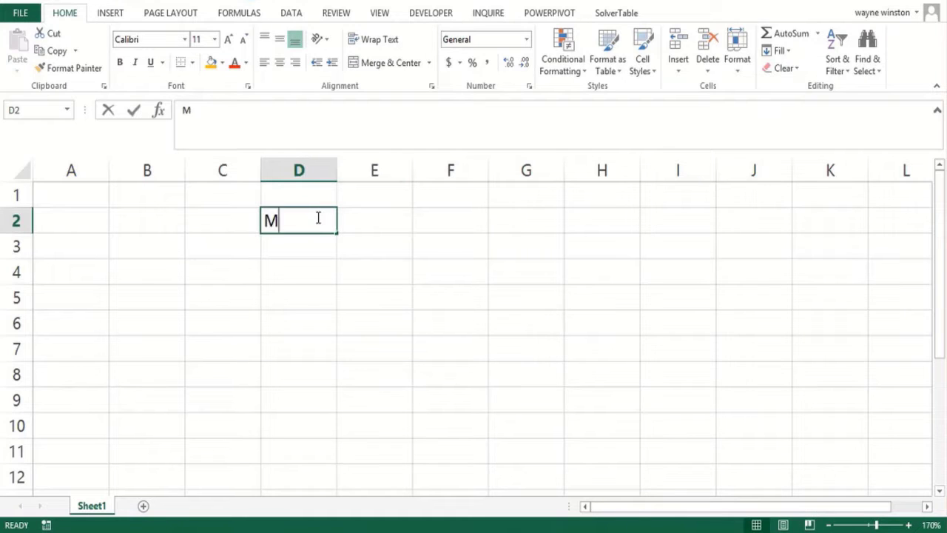
{"action": "type", "text": "aximimum "}
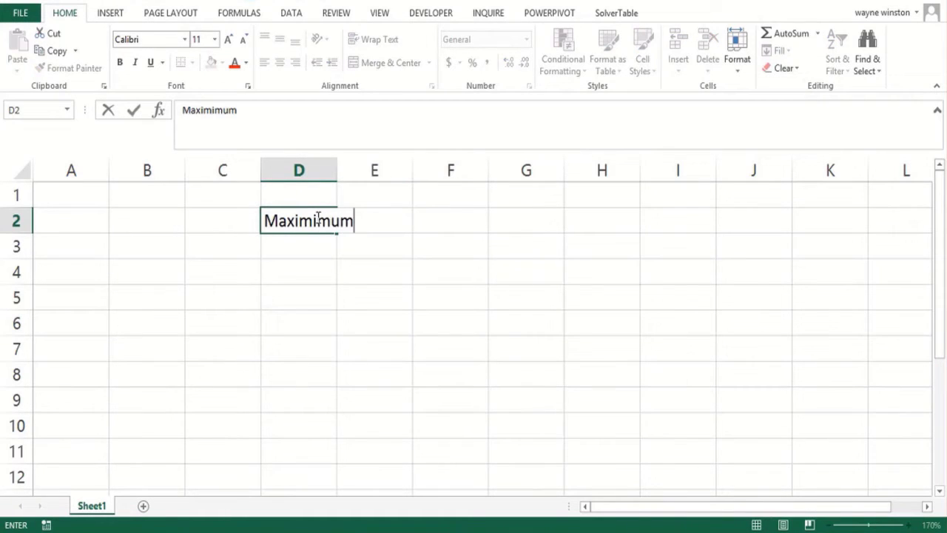
{"action": "type", "text": "Likelihood"}
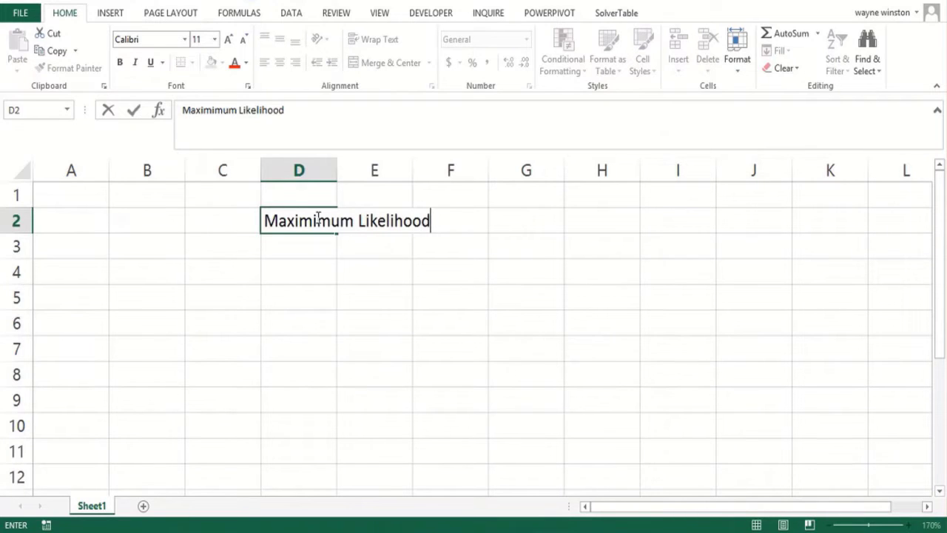
{"action": "key", "text": "Return"}
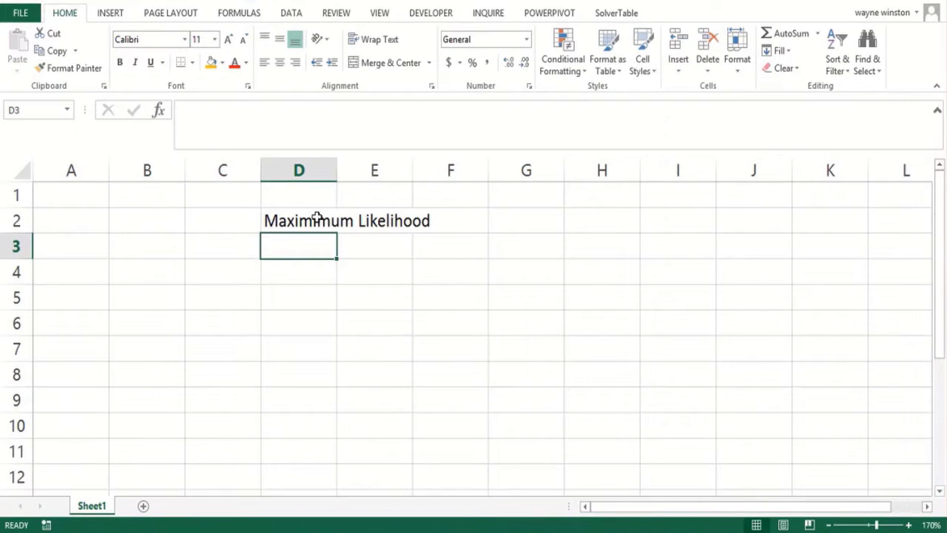
{"action": "left_click", "coordinate": [275, 221]}
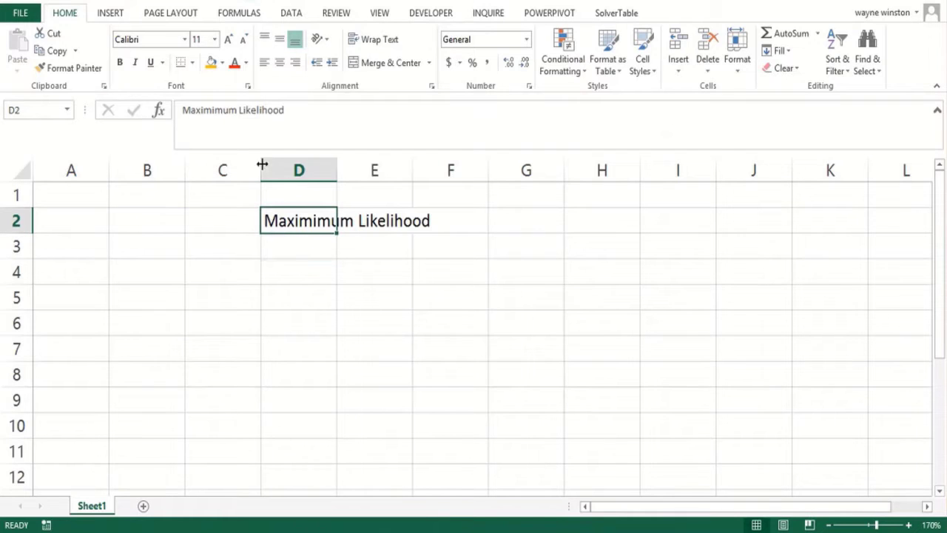
{"action": "left_click", "coordinate": [213, 110]}
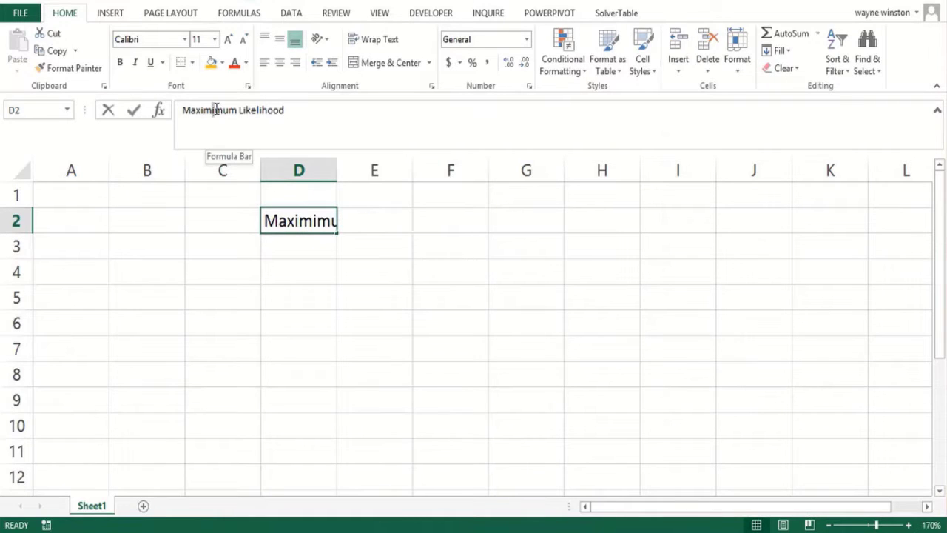
{"action": "key", "text": "BackSpace"}
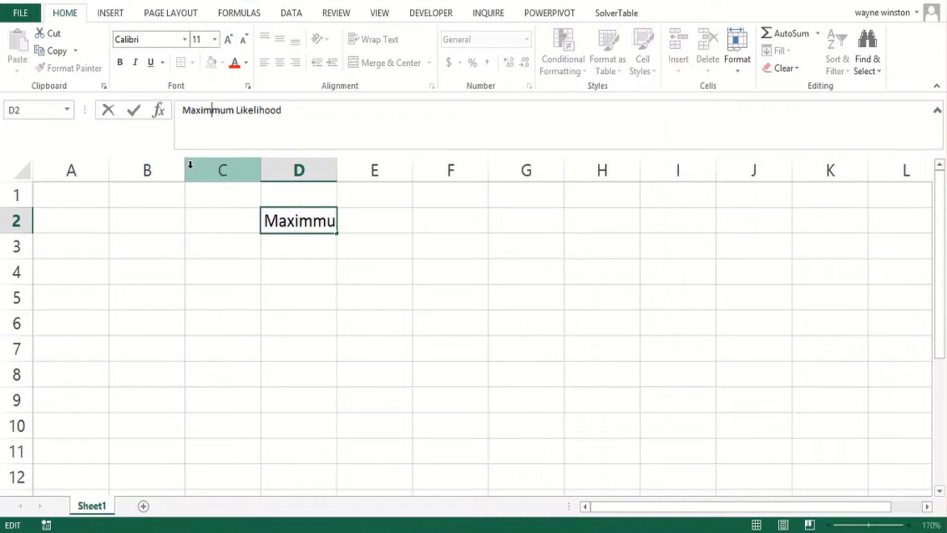
{"action": "key", "text": "BackSpace"}
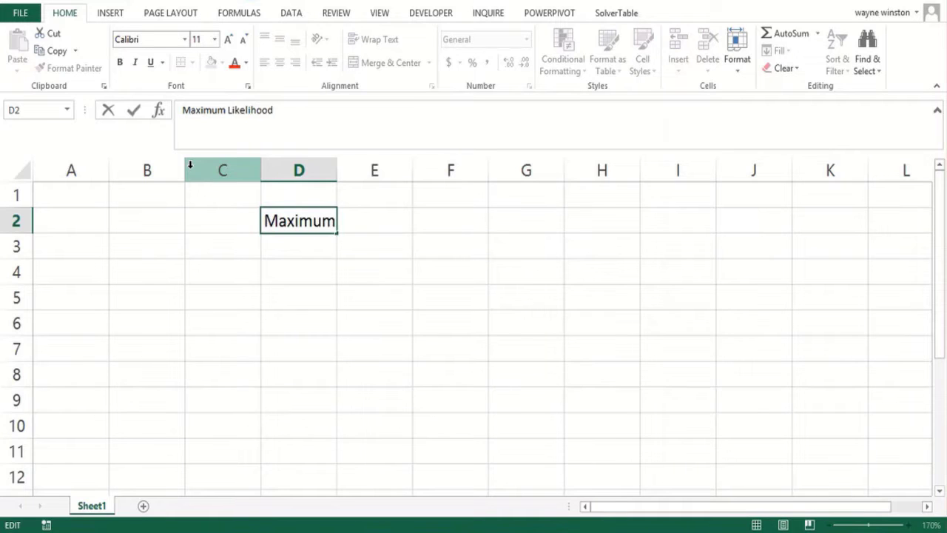
{"action": "key", "text": "Return"}
{"action": "key", "text": "Return"}
Step: Add the note 'Used to rate teams based on wins and losses' in D3 and the rating pioneer's name in D4
{"action": "key", "text": "Up"}
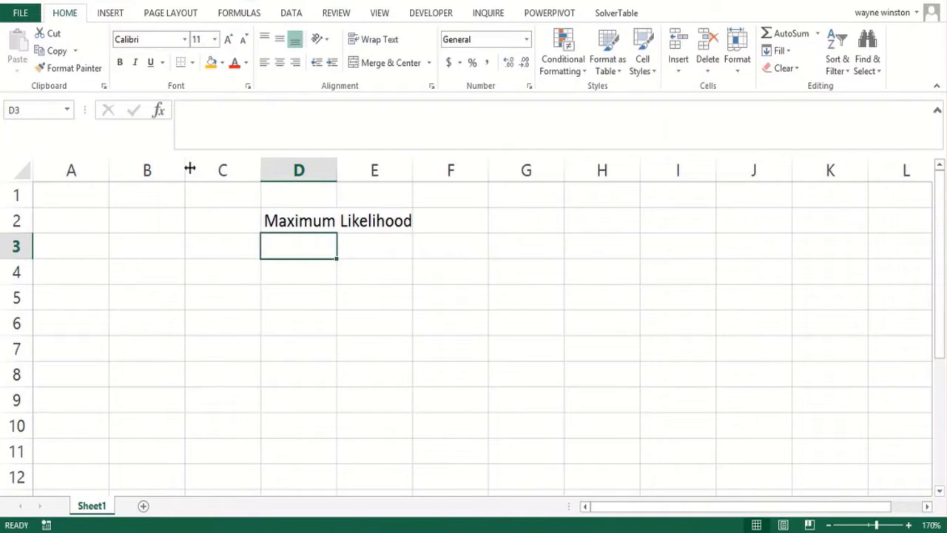
{"action": "type", "text": "Used t "}
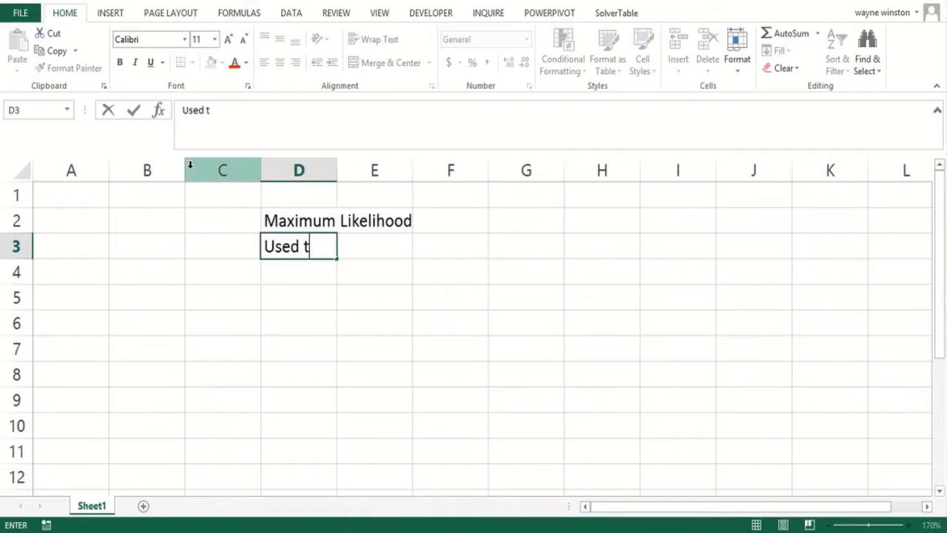
{"action": "type", "text": "o rate"}
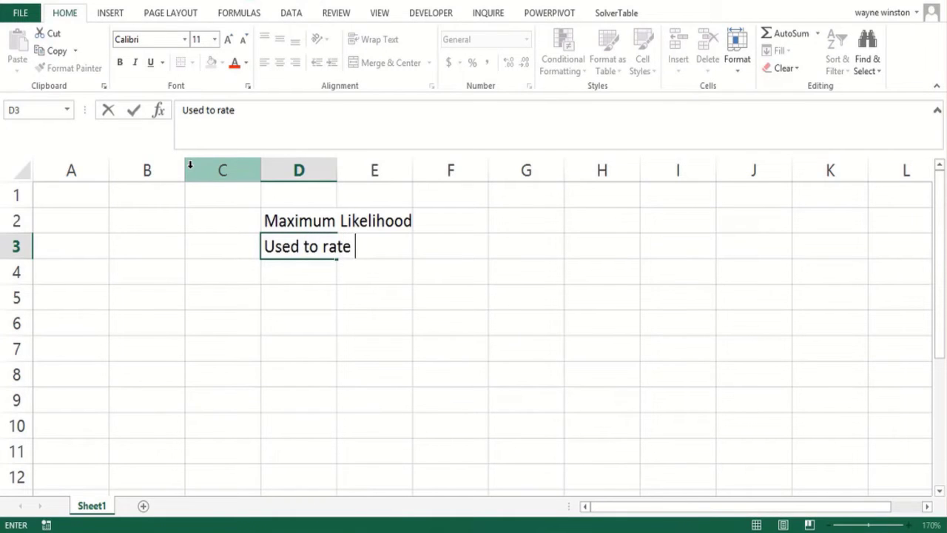
{"action": "type", "text": " teams "}
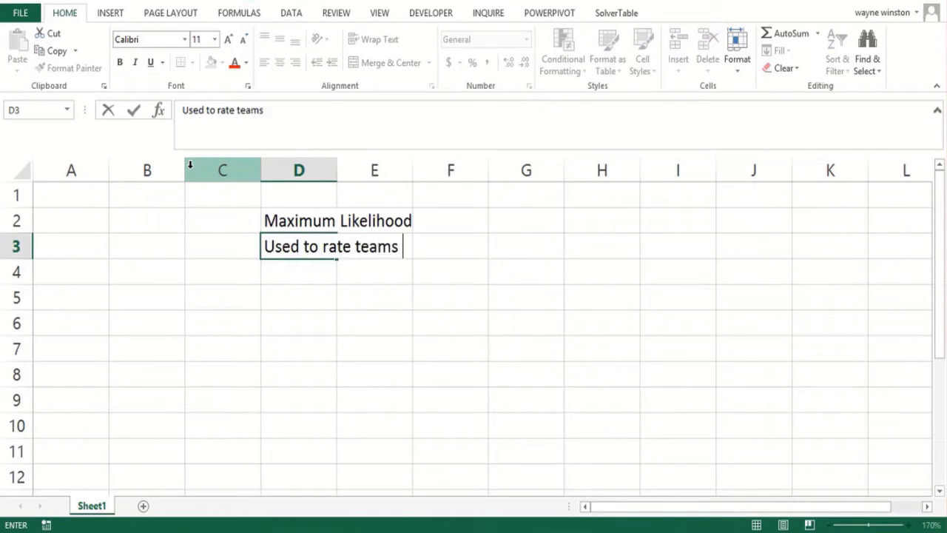
{"action": "type", "text": "based on wi"}
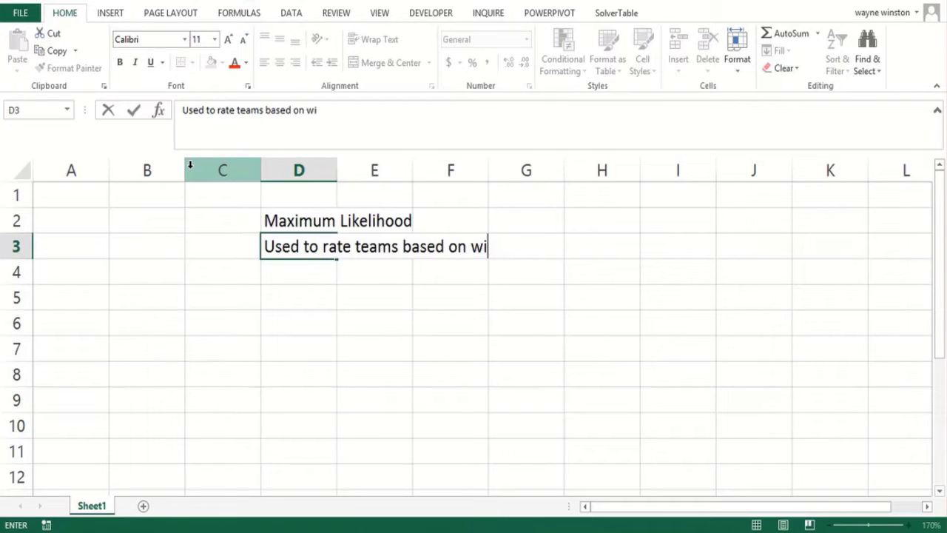
{"action": "type", "text": "ns and losses"}
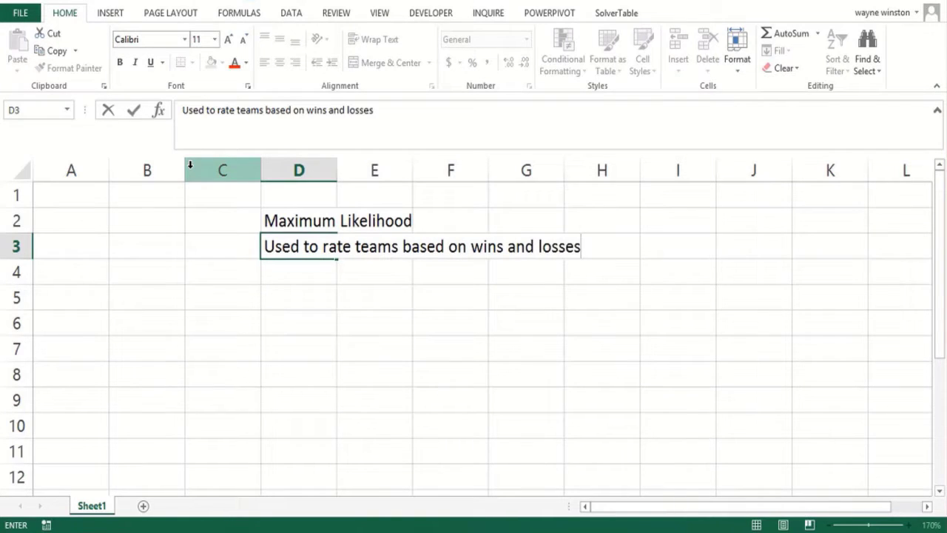
{"action": "key", "text": "Return"}
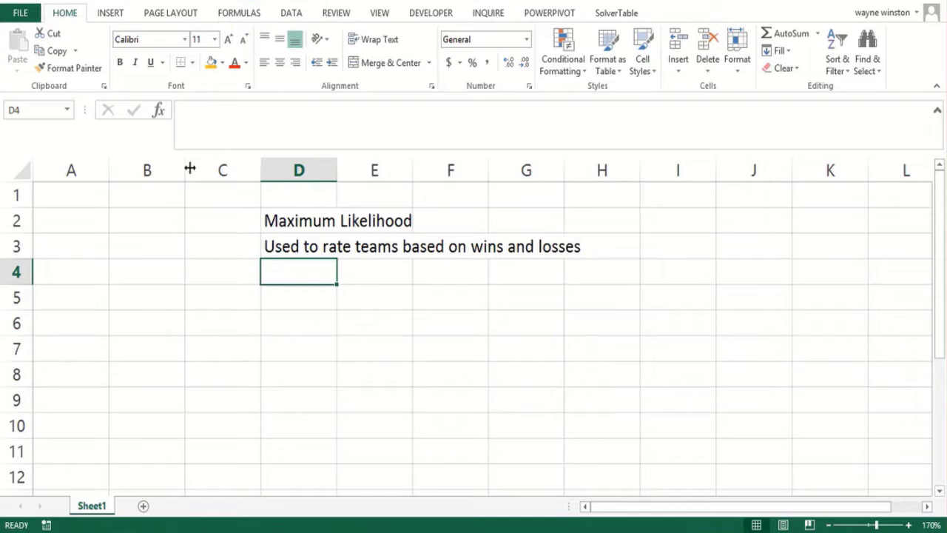
{"action": "type", "text": "A"}
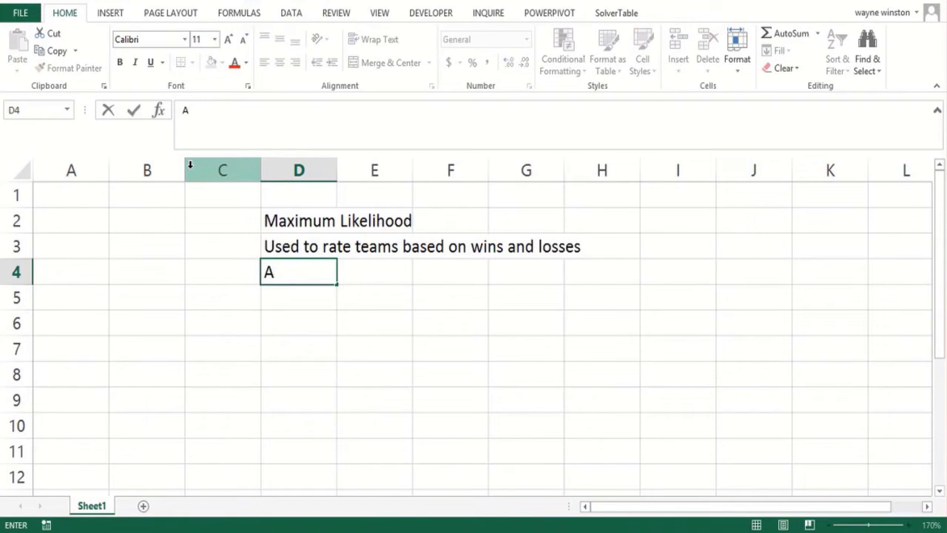
{"action": "type", "text": "rpad Elo"}
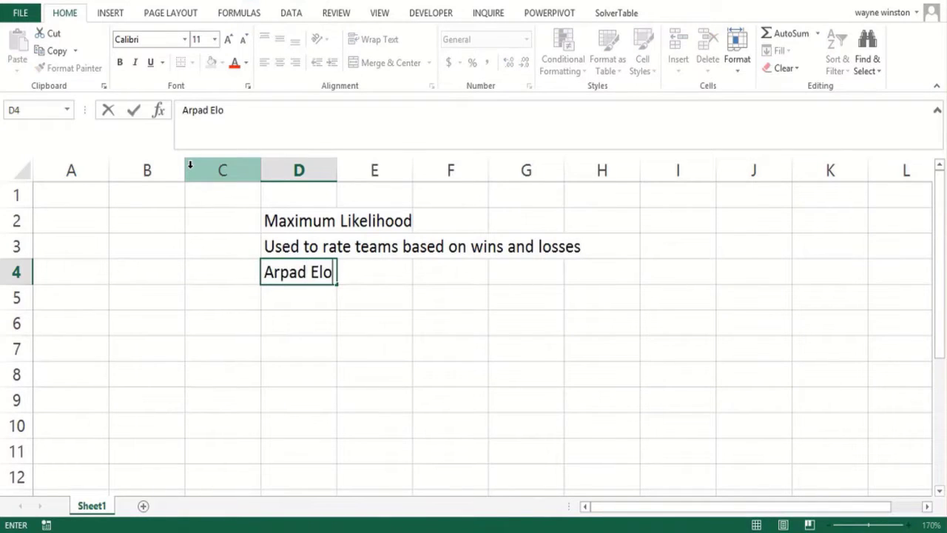
{"action": "key", "text": "Return"}
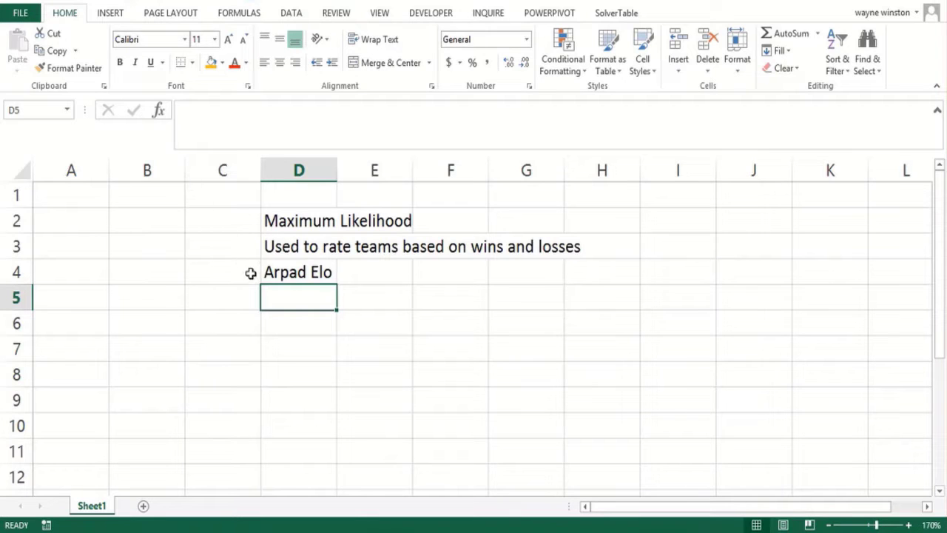
Step: Type the free-throw example in E6:E9: a player shoots 100 free throws, makes 48, so estimate his percentage
{"action": "left_click", "coordinate": [371, 320]}
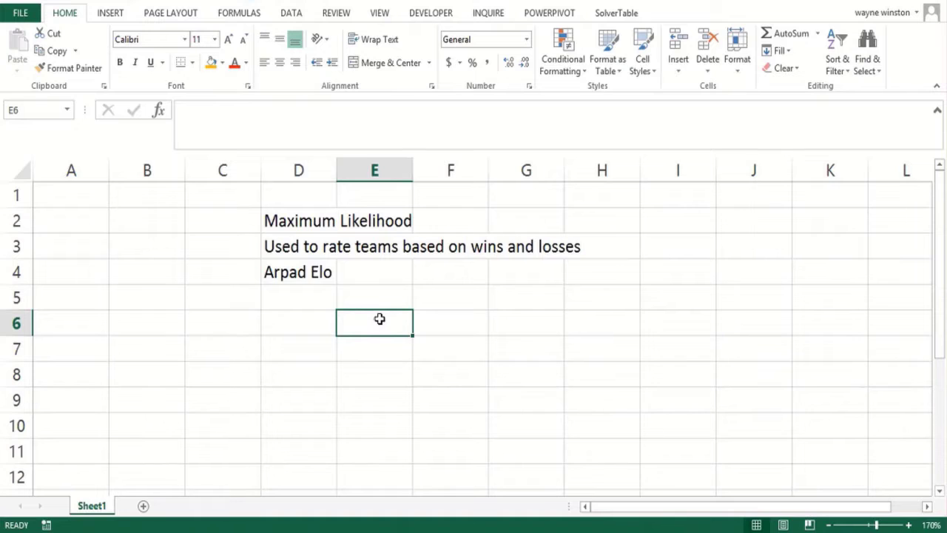
{"action": "type", "text": "Dwight "}
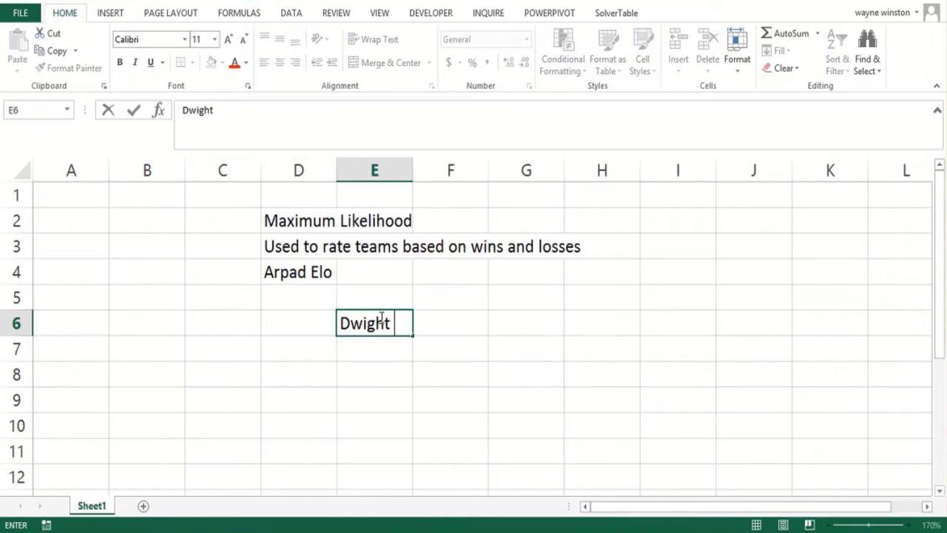
{"action": "type", "text": "Howard "}
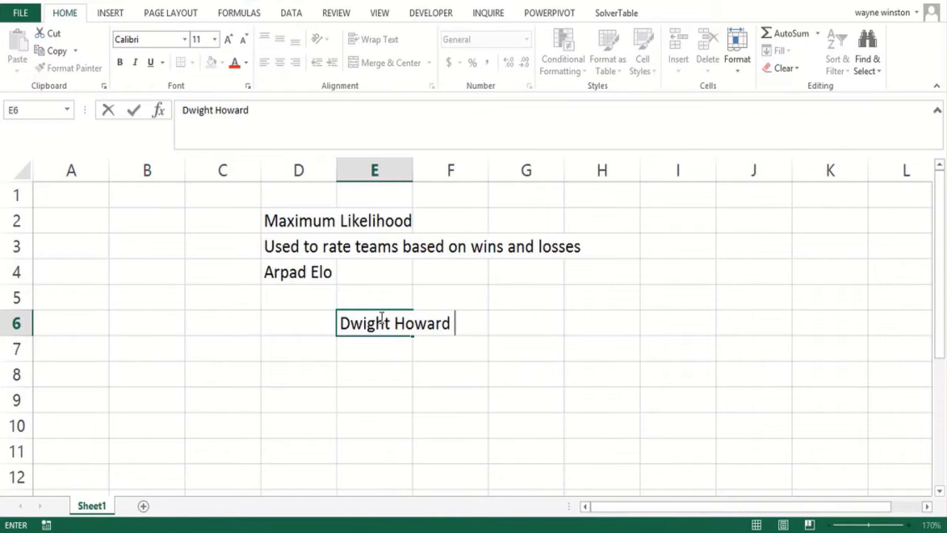
{"action": "type", "text": "shoots "}
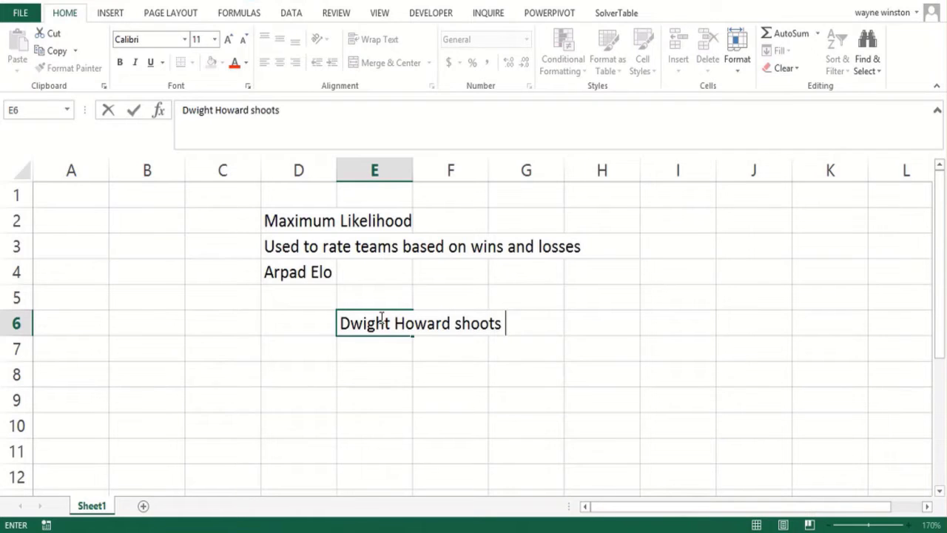
{"action": "type", "text": "100 Free "}
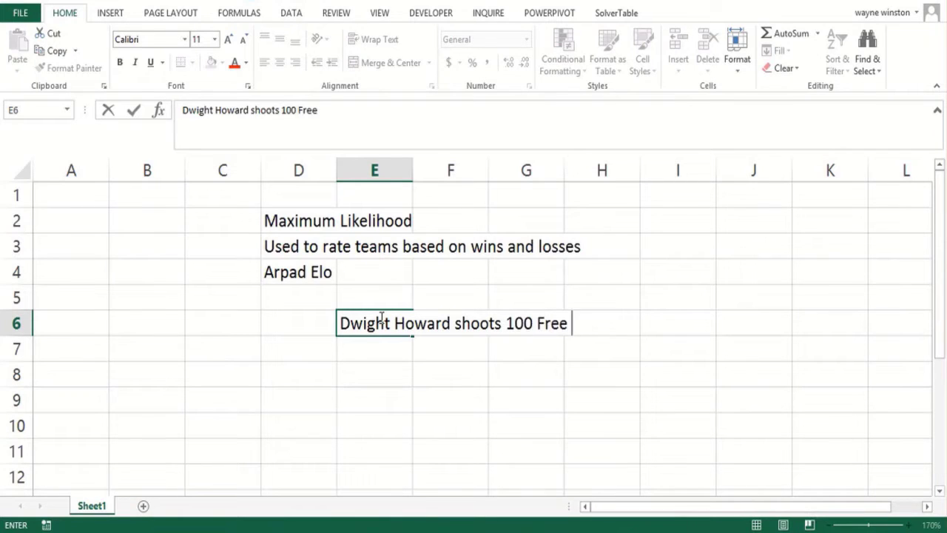
{"action": "type", "text": "Throws"}
{"action": "key", "text": "Return"}
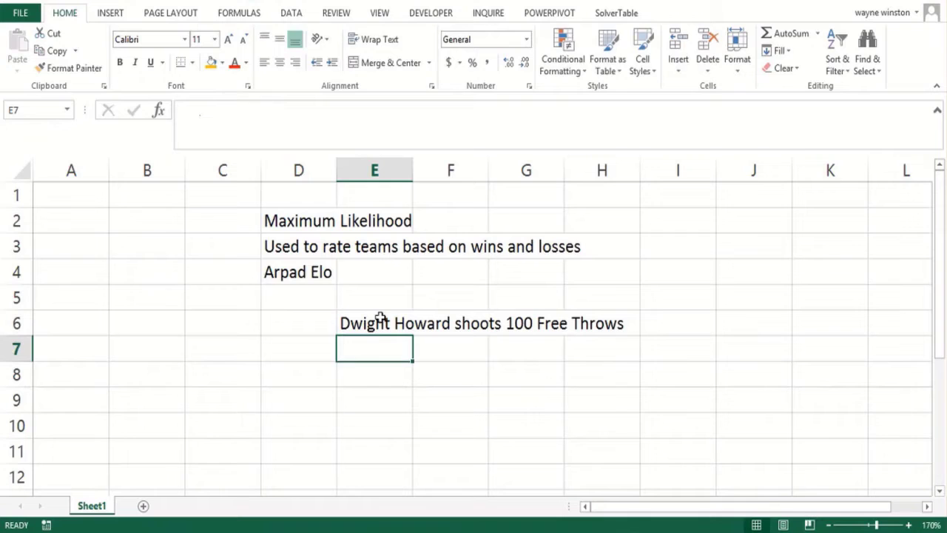
{"action": "type", "text": "He makes"}
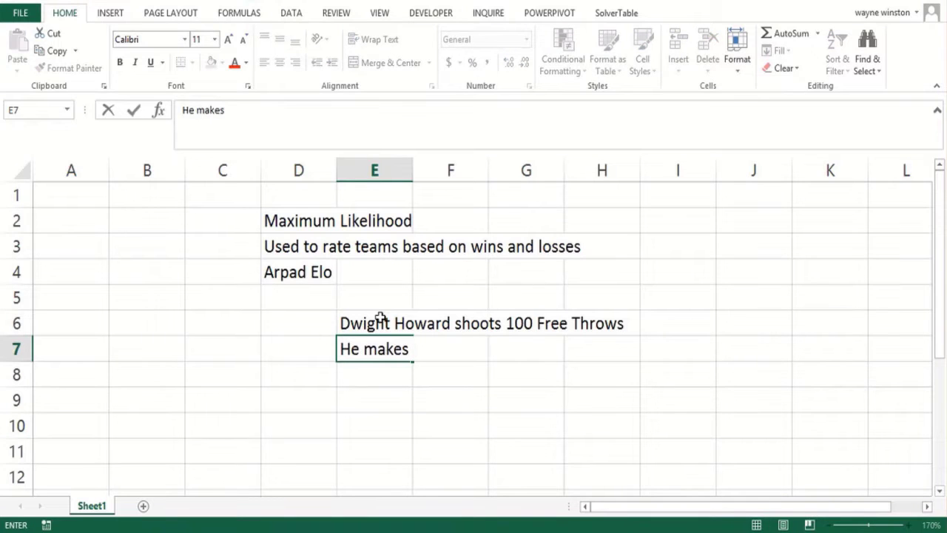
{"action": "type", "text": " 48"}
{"action": "key", "text": "Return"}
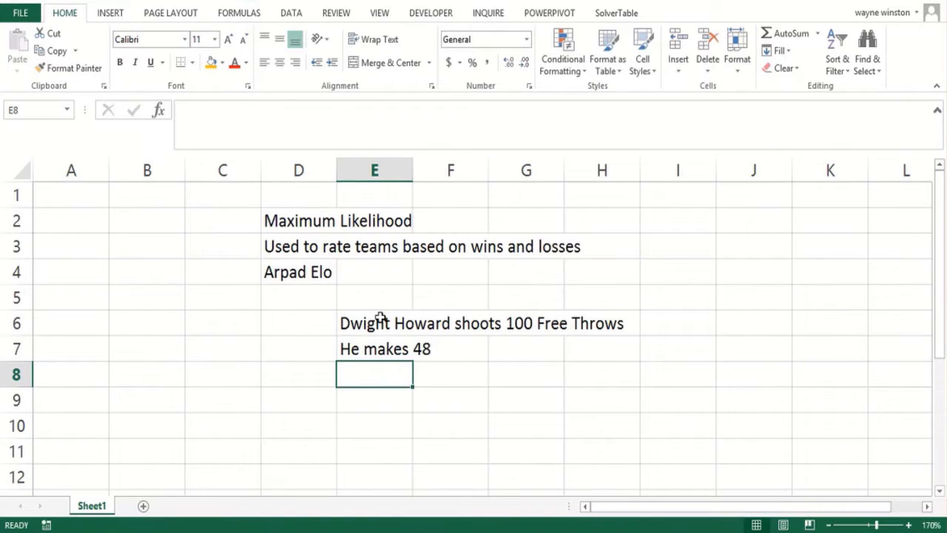
{"action": "type", "text": "Based "}
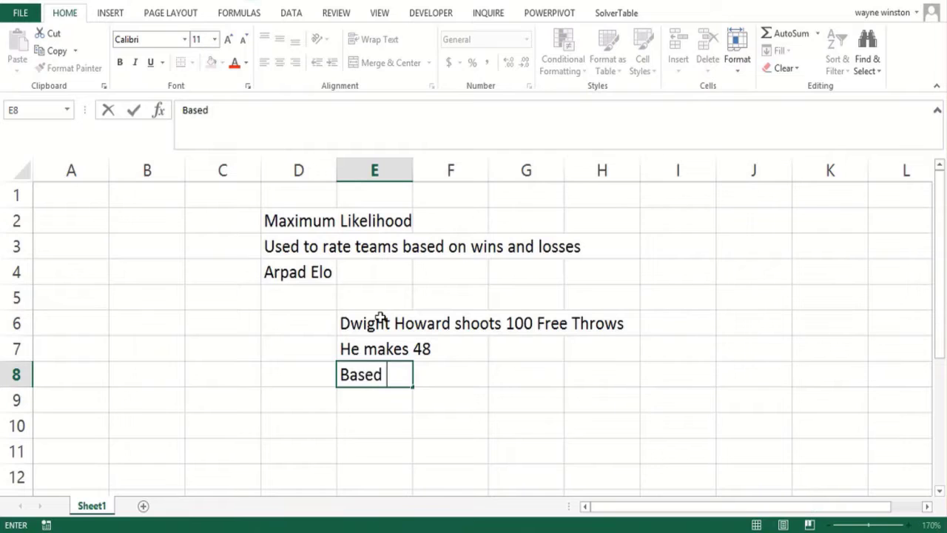
{"action": "type", "text": "on this inform"}
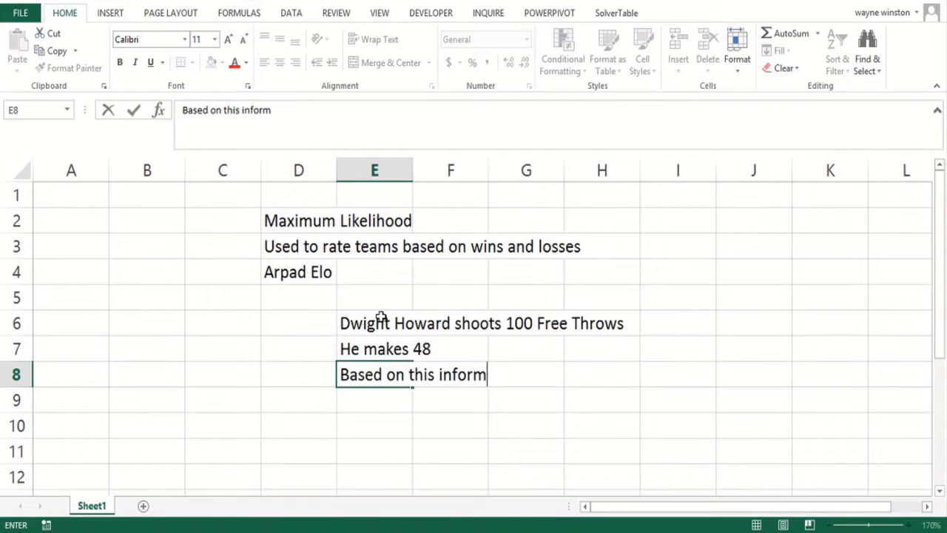
{"action": "type", "text": "ation alon"}
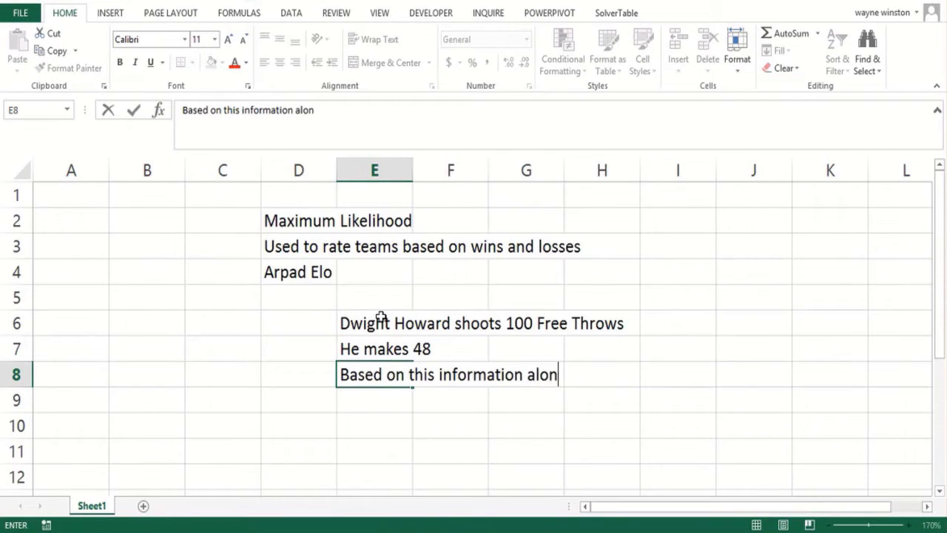
{"action": "type", "text": "e"}
{"action": "key", "text": "Return"}
{"action": "type", "text": "esti"}
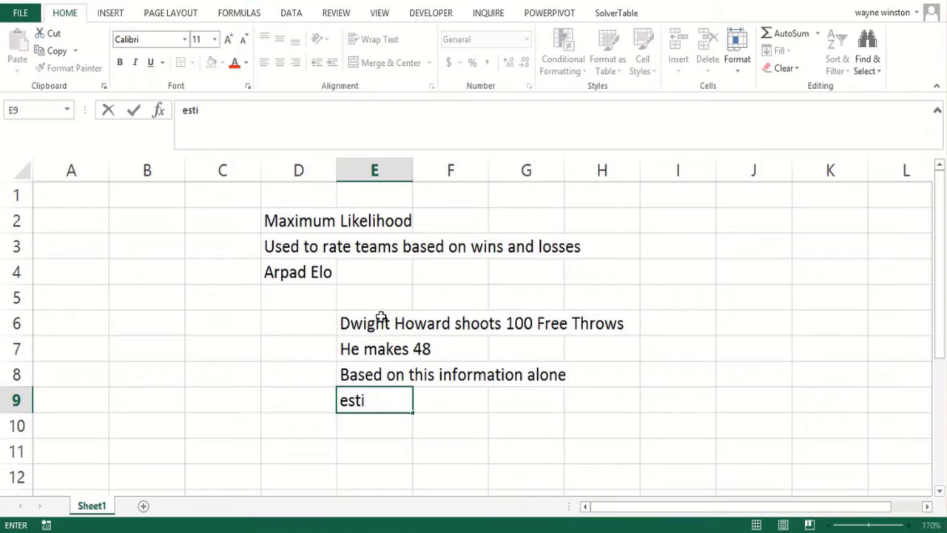
{"action": "type", "text": "mate his "}
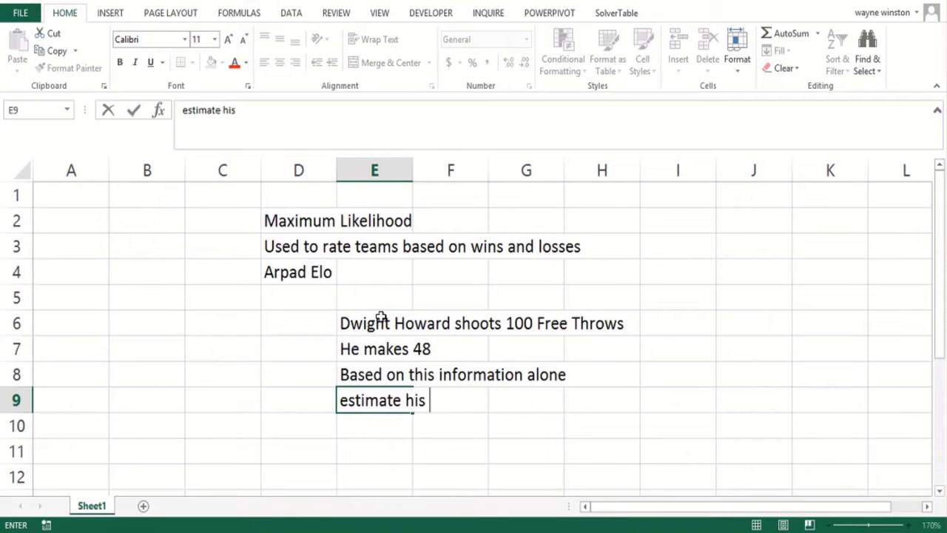
{"action": "type", "text": "FT shooting per"}
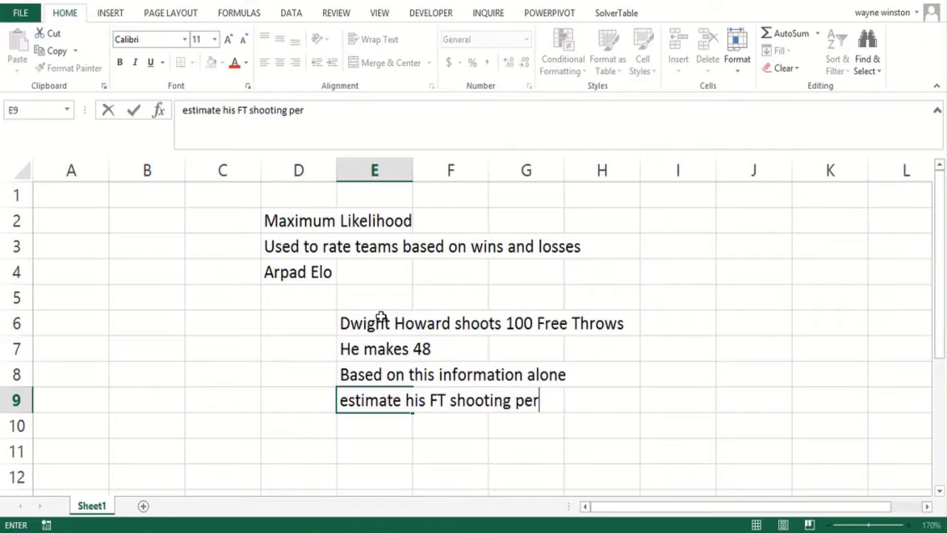
{"action": "type", "text": "centage"}
{"action": "key", "text": "Return"}
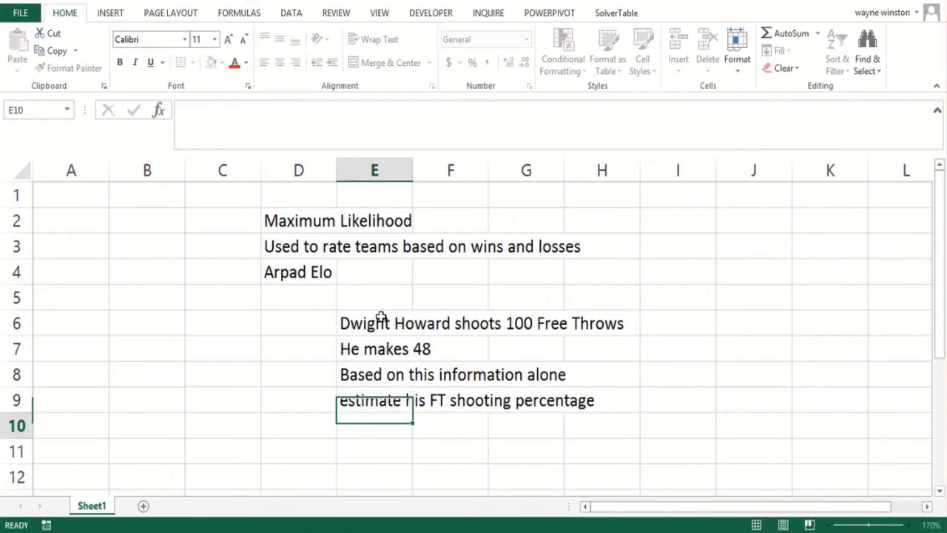
Step: Enter the 48% estimate in E10 and move to cell D12
{"action": "type", "text": "48%"}
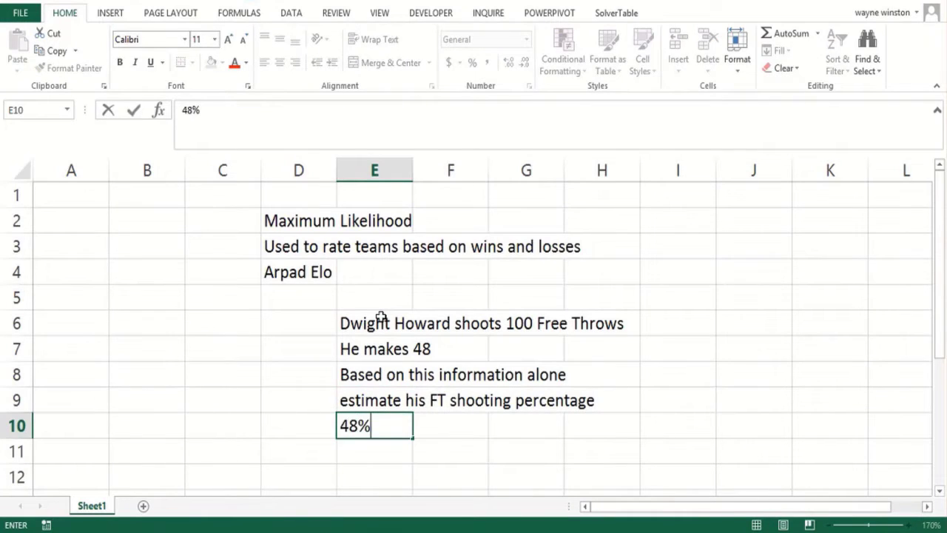
{"action": "key", "text": "Return"}
{"action": "key", "text": "Down"}
{"action": "key", "text": "Down"}
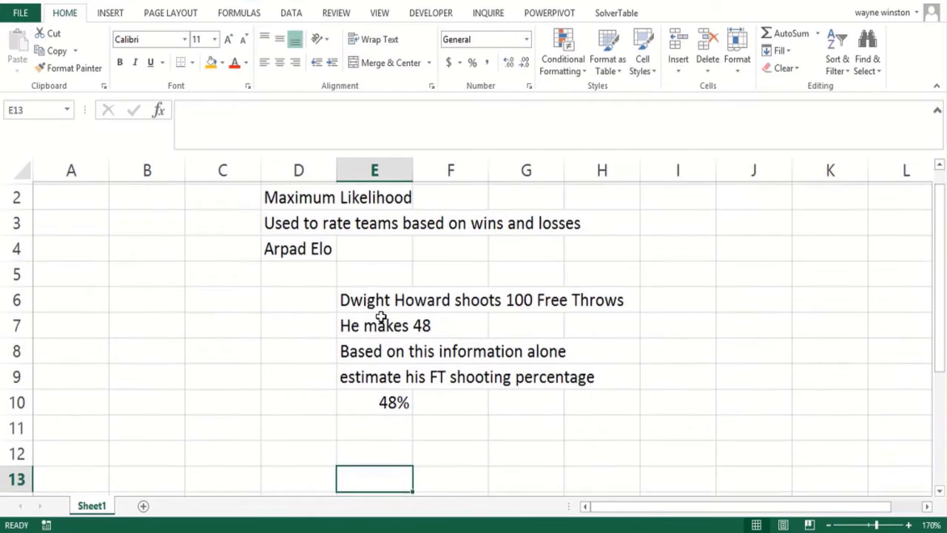
{"action": "key", "text": "Left"}
{"action": "key", "text": "Up"}
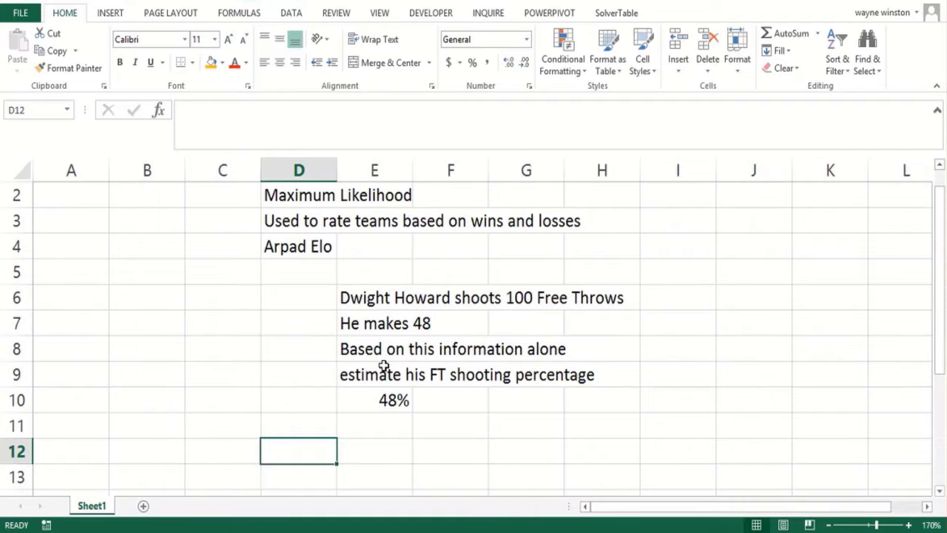
Step: Add the definition 'P=chance DH makes FT' in D12
{"action": "type", "text": "P=chance"}
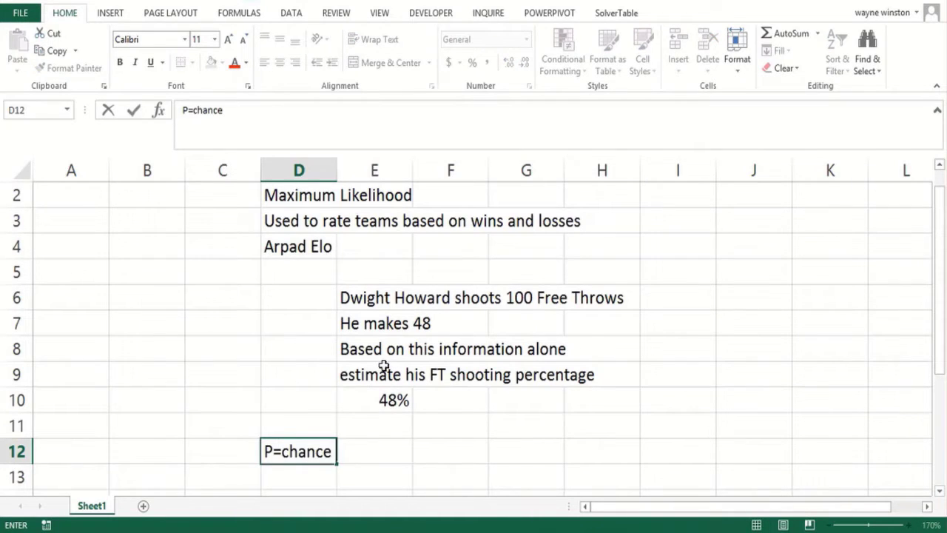
{"action": "type", "text": " DH makes FT"}
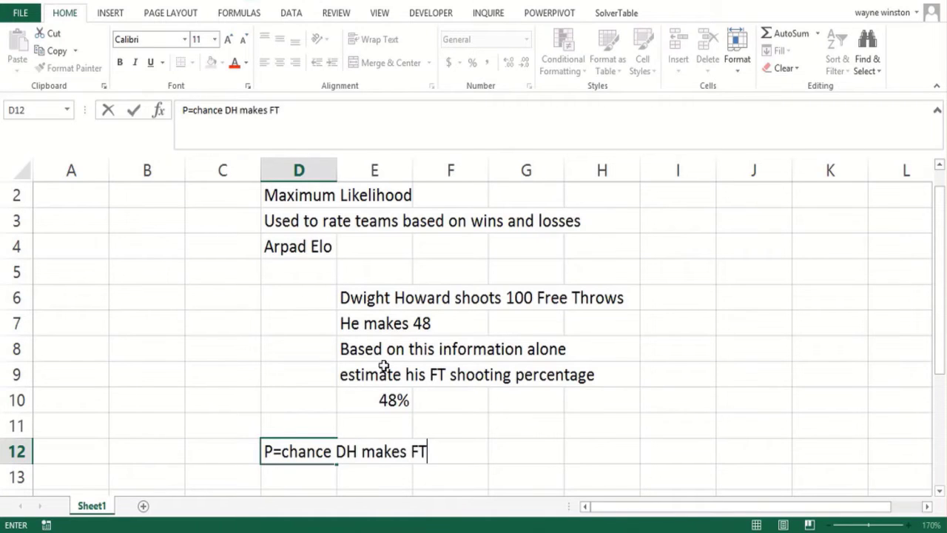
{"action": "key", "text": "Return"}
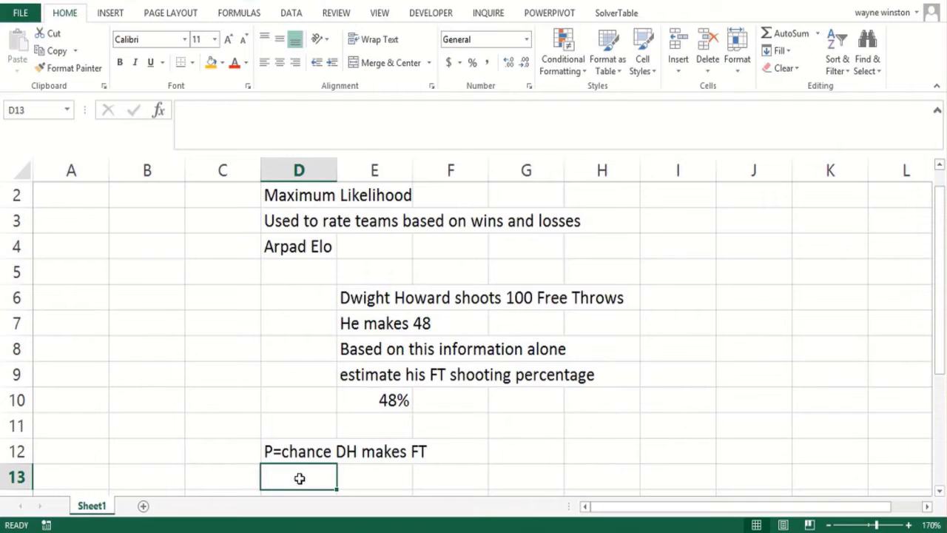
{"action": "left_click", "coordinate": [377, 404]}
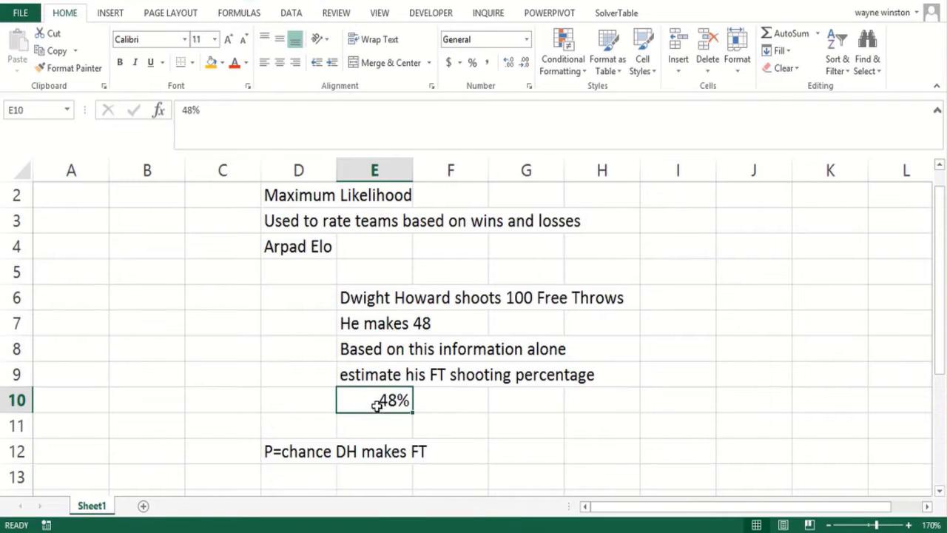
Step: Start a =COMBIN(100,48)*( formula in G11, then cancel it, leaving G11 empty
{"action": "left_click", "coordinate": [523, 405]}
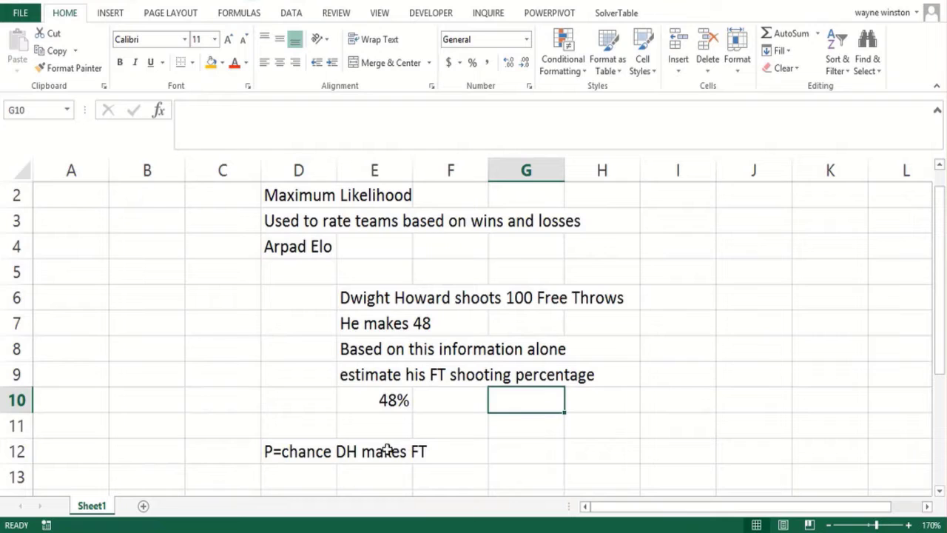
{"action": "left_click", "coordinate": [536, 431]}
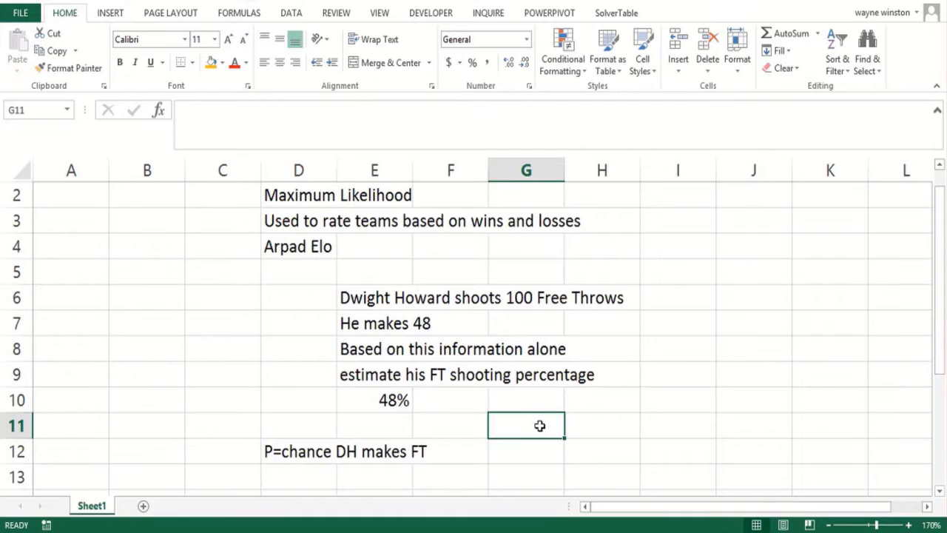
{"action": "type", "text": "=co"}
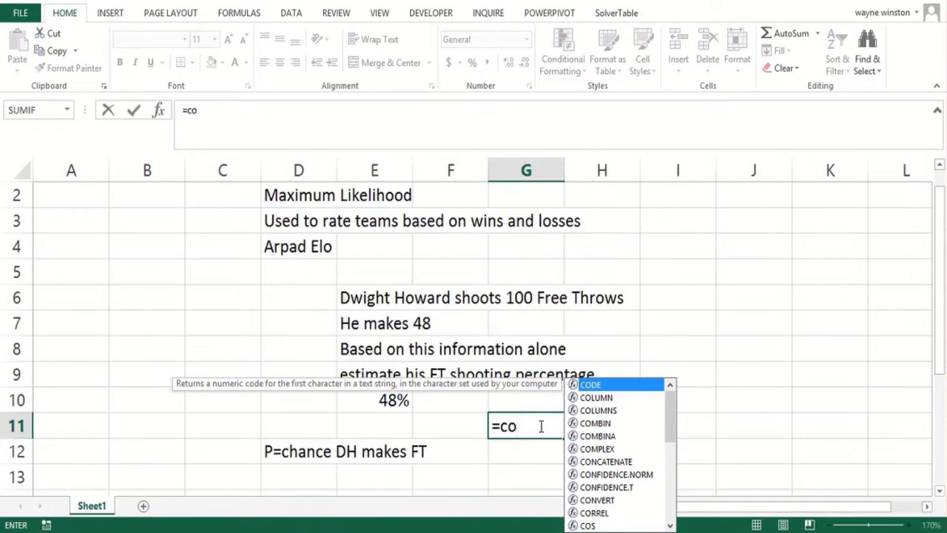
{"action": "type", "text": "m"}
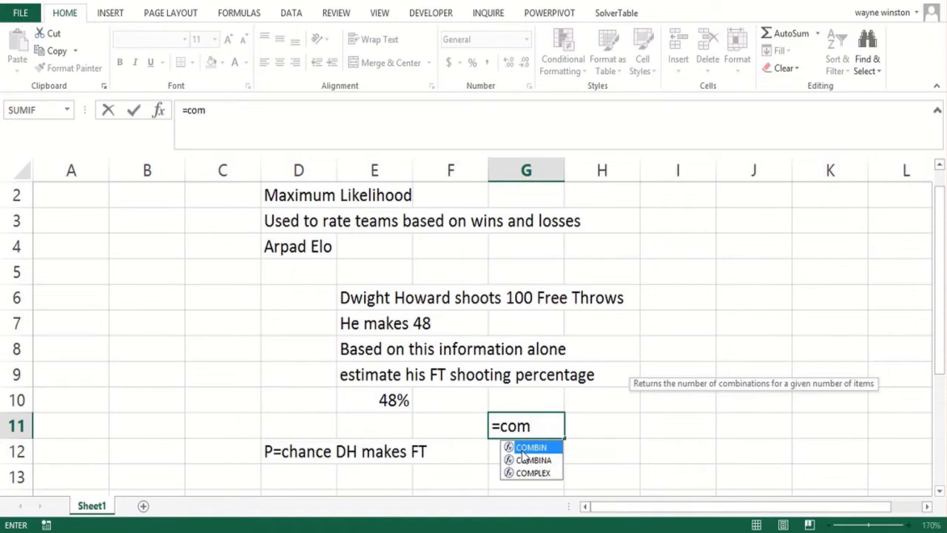
{"action": "double_click", "coordinate": [522, 449]}
{"action": "type", "text": "100"}
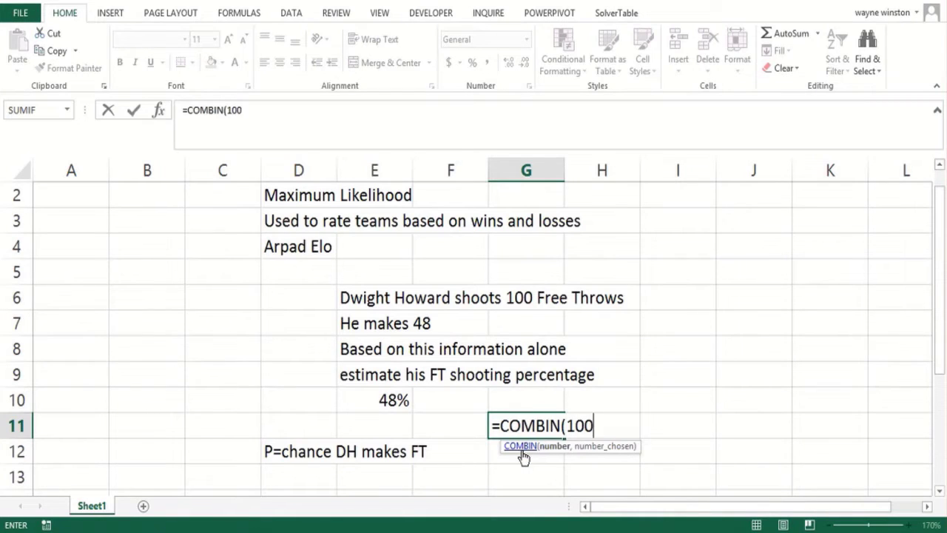
{"action": "type", "text": ",48"}
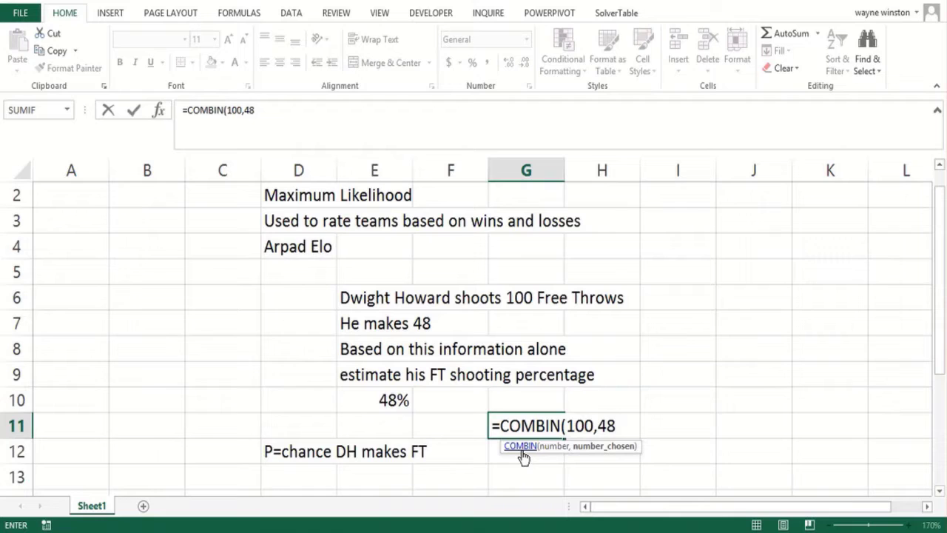
{"action": "type", "text": ")*("}
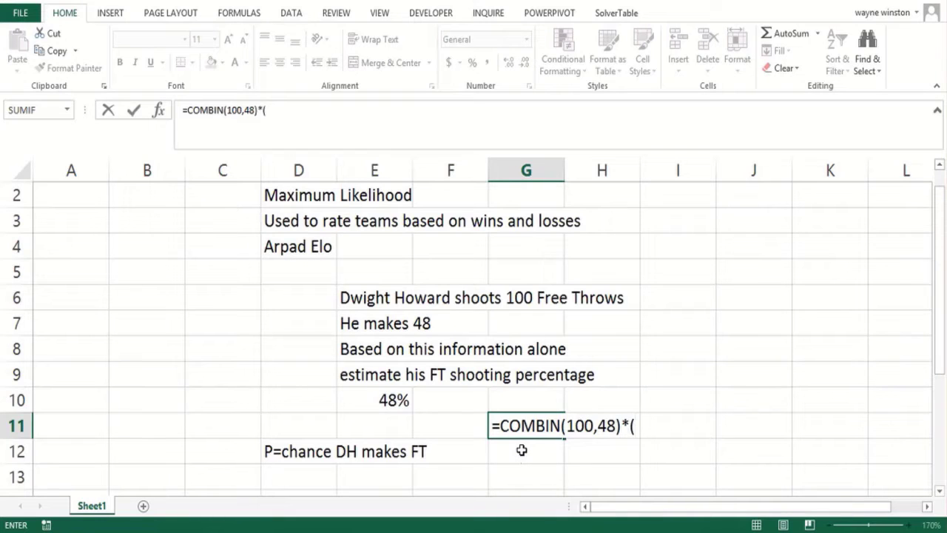
{"action": "key", "text": "Escape"}
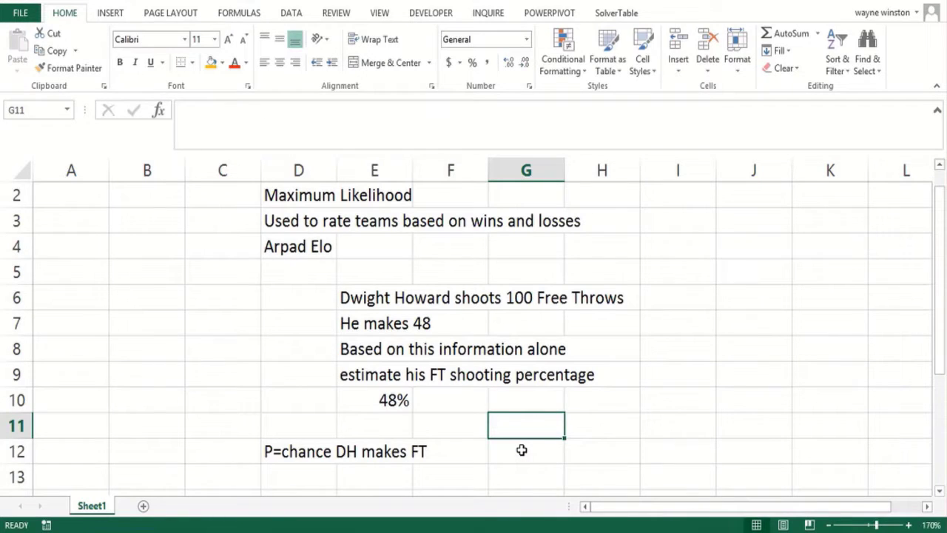
{"action": "type", "text": "'"}
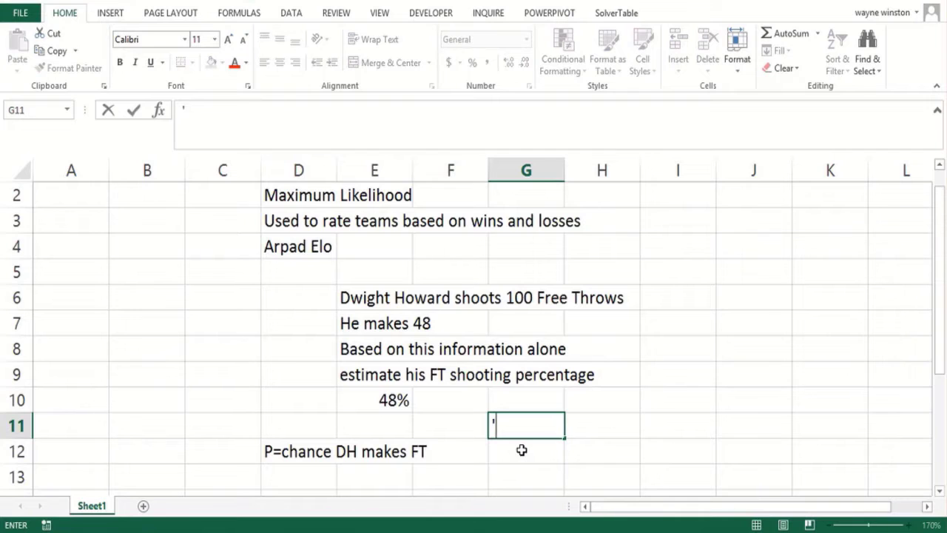
{"action": "key", "text": "Escape"}
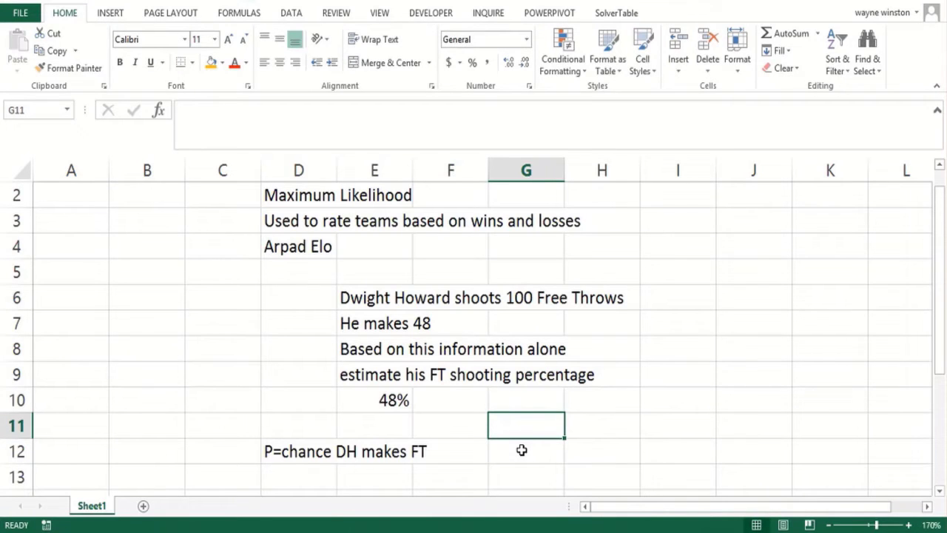
Step: Label G11 'prob', enter 0.52 in G12, and label H11 'chance makes 48 out of 100'
{"action": "type", "text": "prob"}
{"action": "key", "text": "Return"}
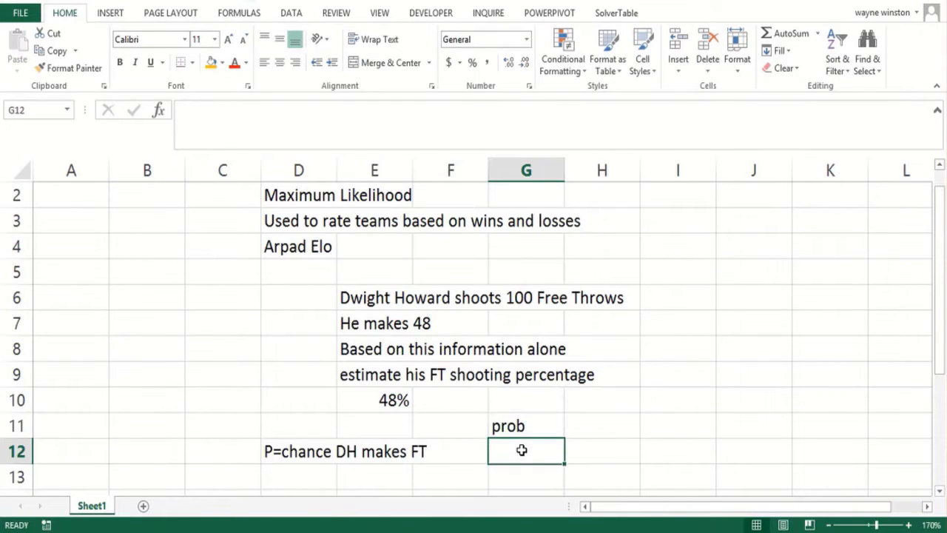
{"action": "type", "text": ".5"}
{"action": "key", "text": "BackSpace"}
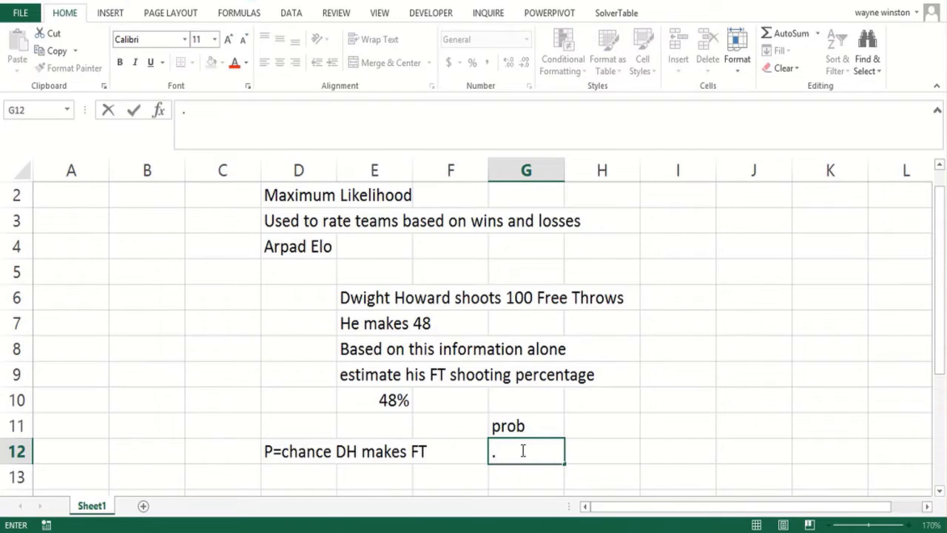
{"action": "type", "text": "52"}
{"action": "key", "text": "Tab"}
{"action": "key", "text": "Up"}
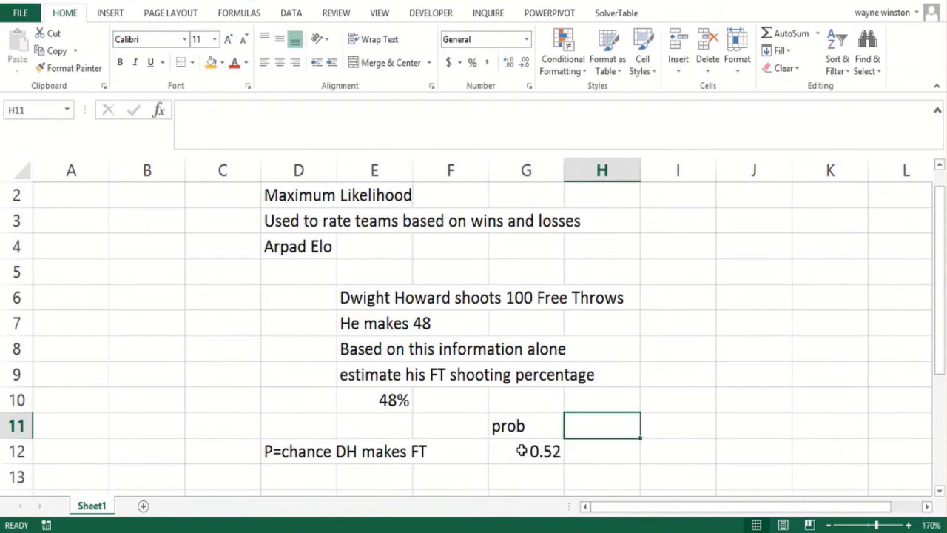
{"action": "type", "text": "chance"}
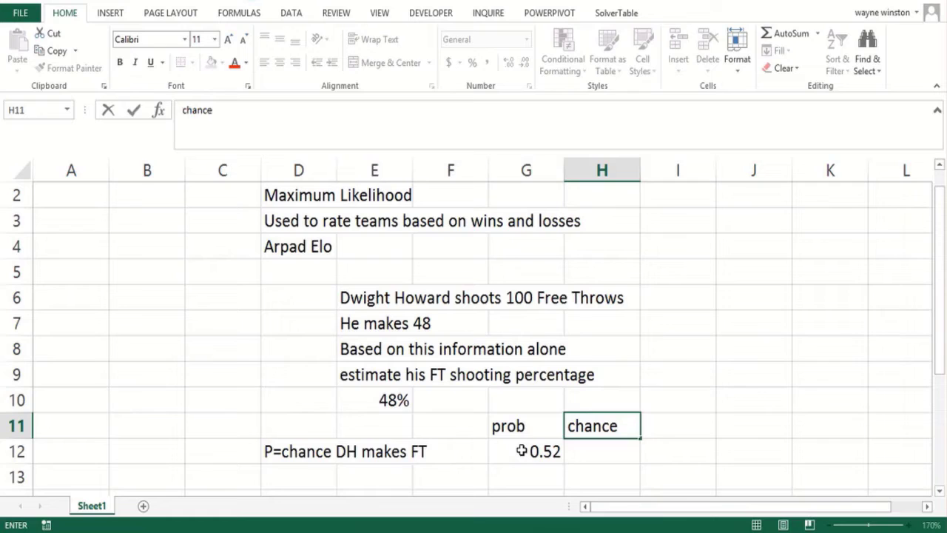
{"action": "type", "text": " makes 48 out o"}
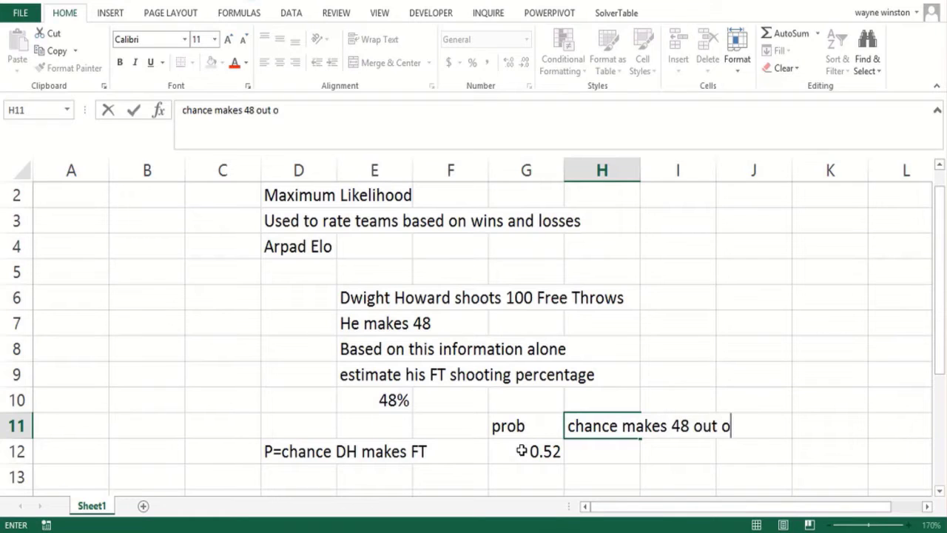
{"action": "type", "text": "f 100"}
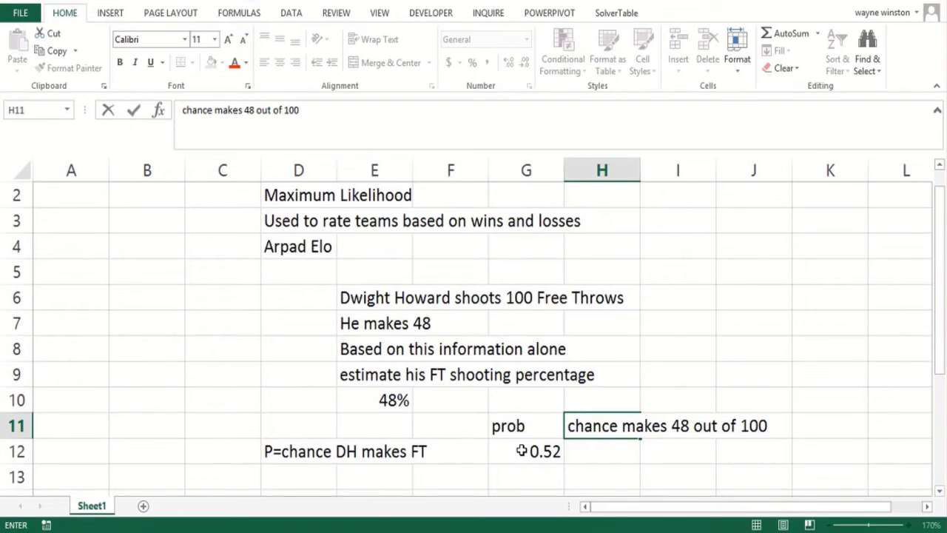
{"action": "key", "text": "Return"}
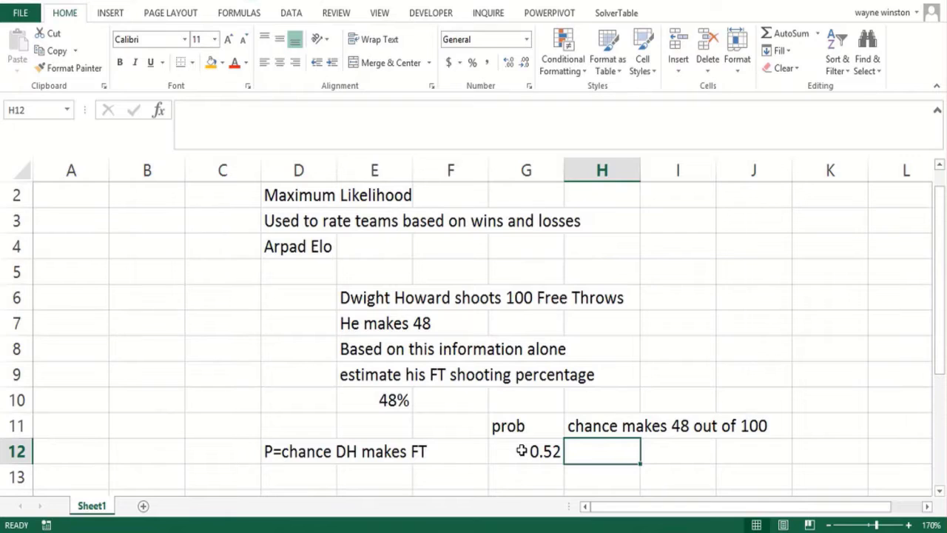
Step: Abandon a draft formula in H12 and name cell G12 'prob' via the Name Box
{"action": "type", "text": "=co"}
{"action": "key", "text": "BackSpace"}
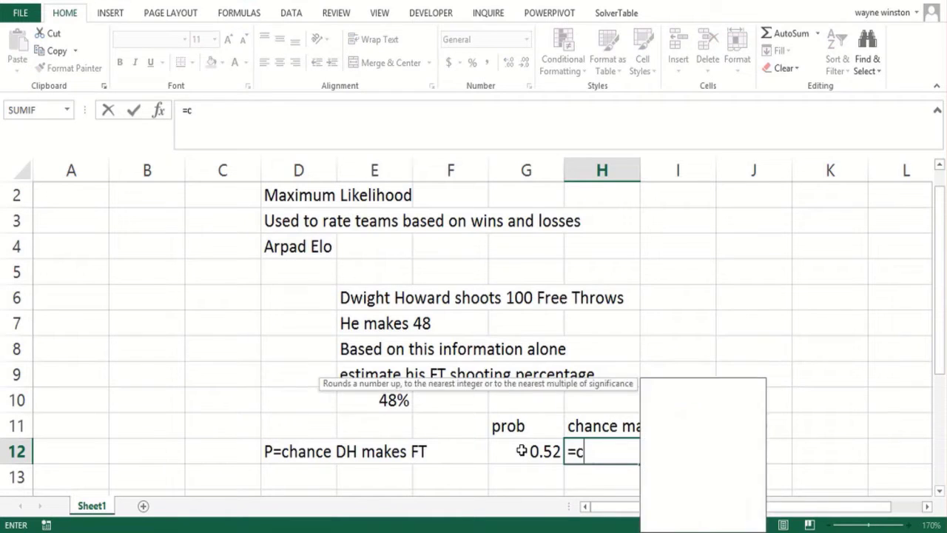
{"action": "key", "text": "BackSpace"}
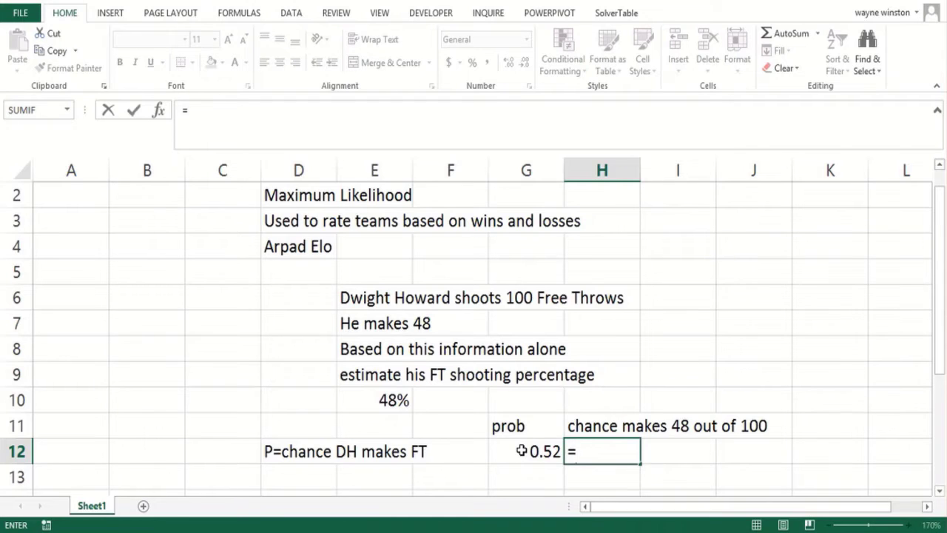
{"action": "left_click", "coordinate": [521, 450]}
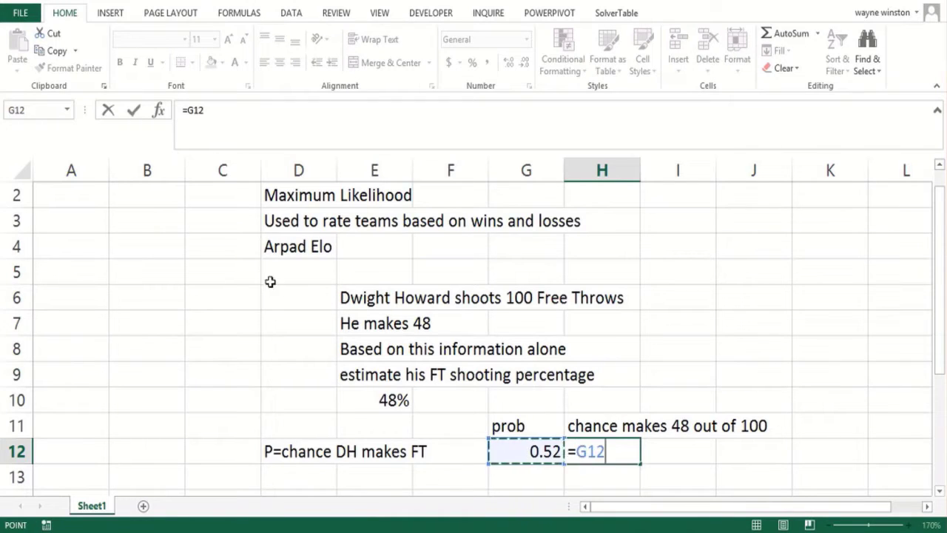
{"action": "key", "text": "Escape"}
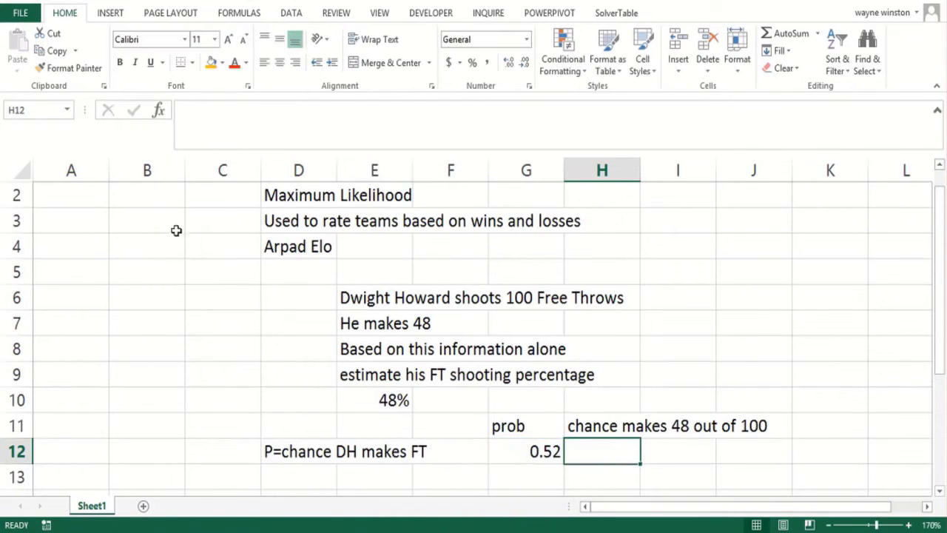
{"action": "left_click", "coordinate": [67, 111]}
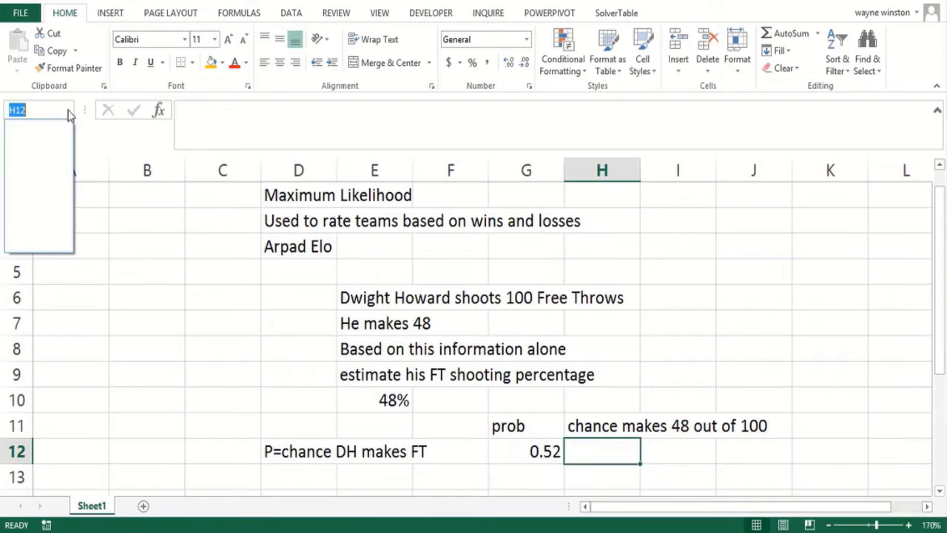
{"action": "left_click", "coordinate": [522, 457]}
{"action": "left_click", "coordinate": [522, 451]}
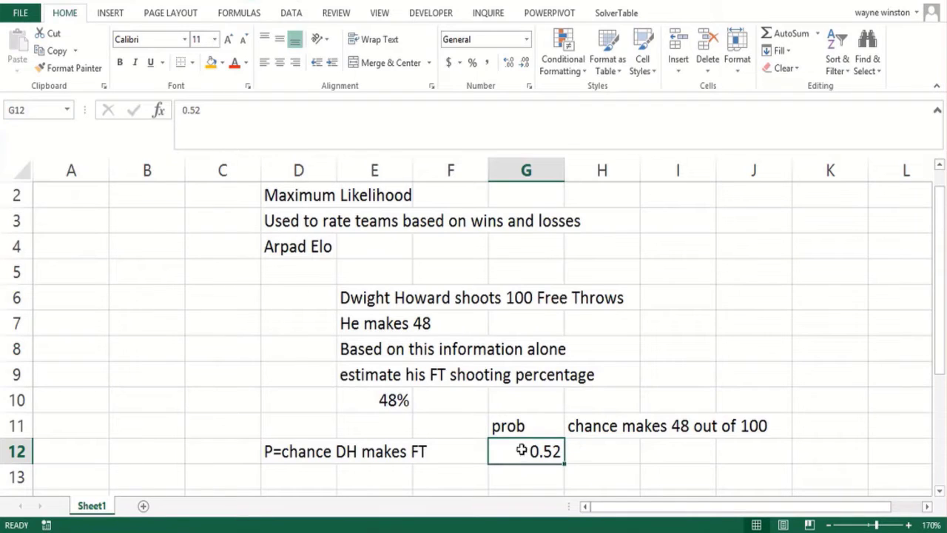
{"action": "left_click", "coordinate": [70, 111]}
{"action": "type", "text": "prob"}
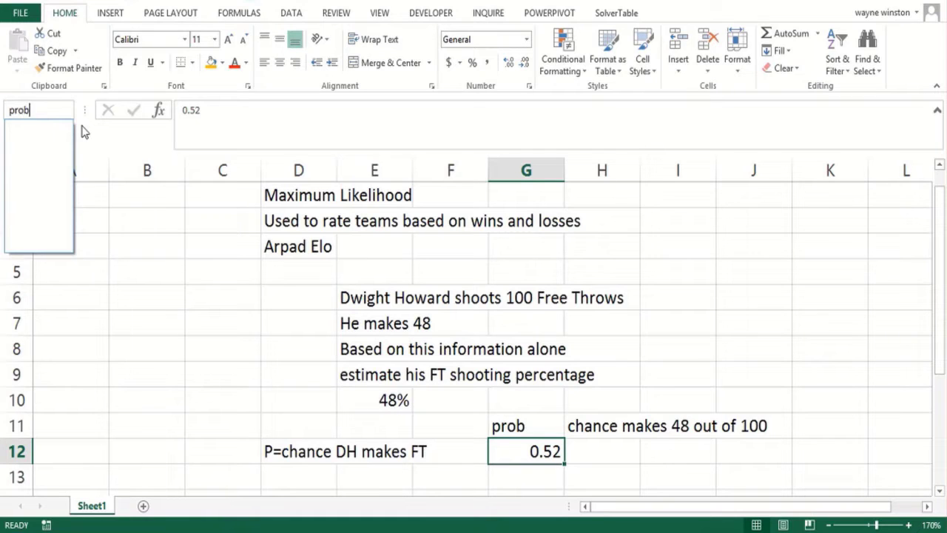
{"action": "key", "text": "Return"}
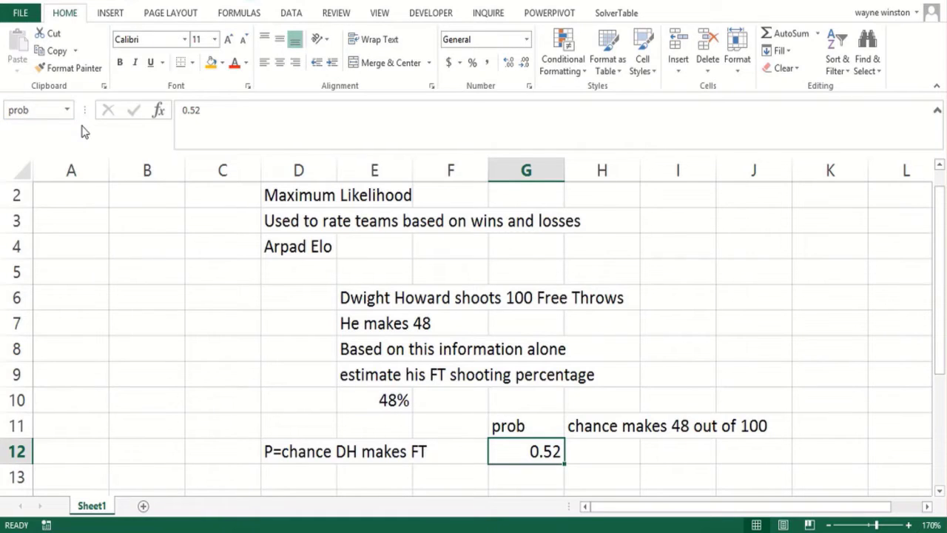
Step: Type prob⁴⁸ in H10 with the 48 formatted as superscript
{"action": "left_click", "coordinate": [588, 399]}
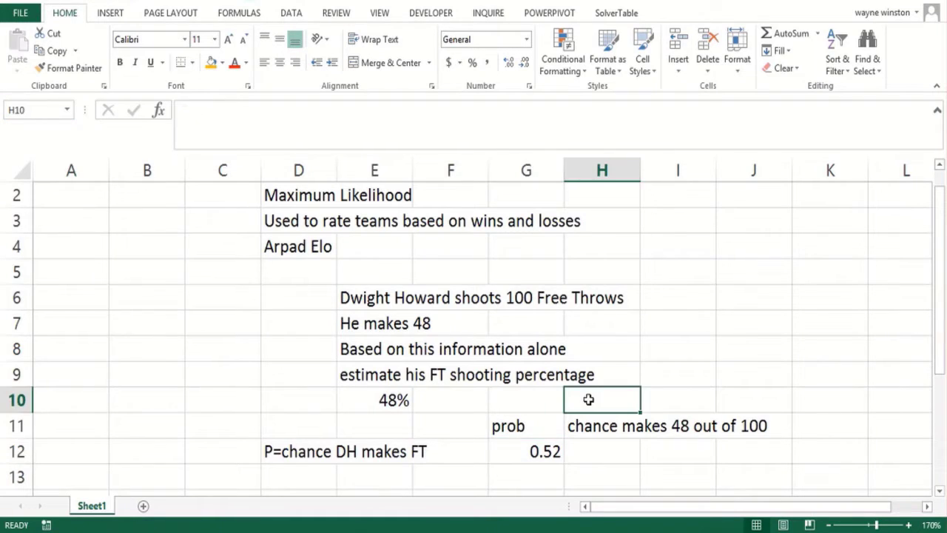
{"action": "type", "text": "pr"}
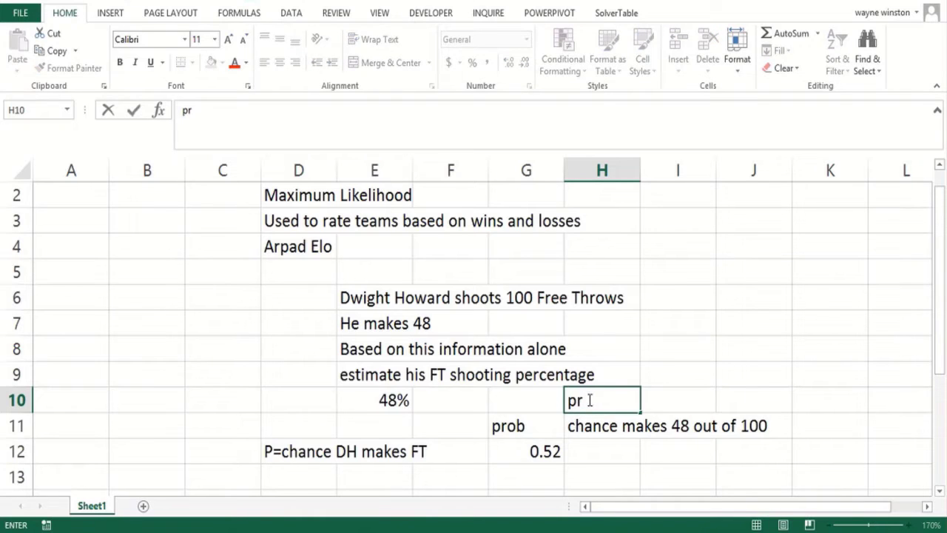
{"action": "type", "text": "ob"}
{"action": "key", "text": "ctrl+1"}
{"action": "left_click", "coordinate": [586, 347]}
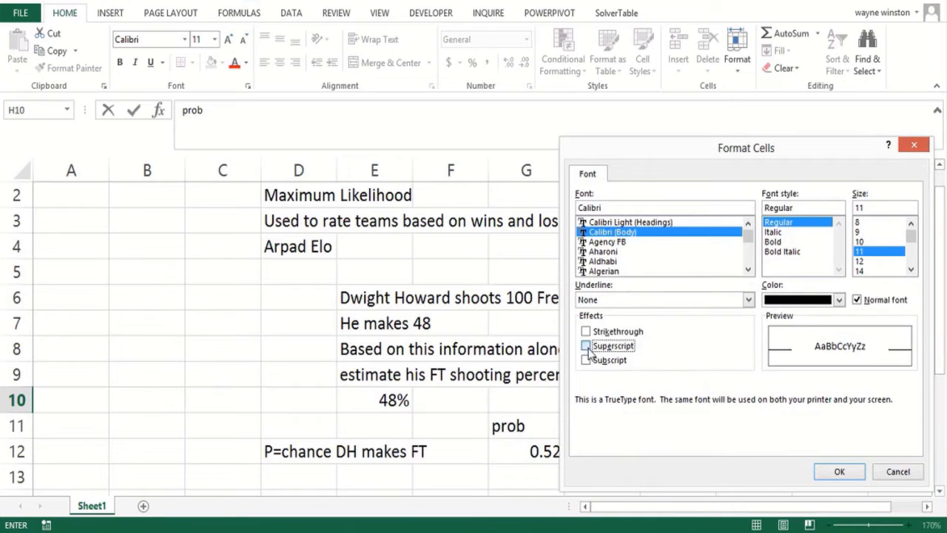
{"action": "left_click", "coordinate": [839, 472]}
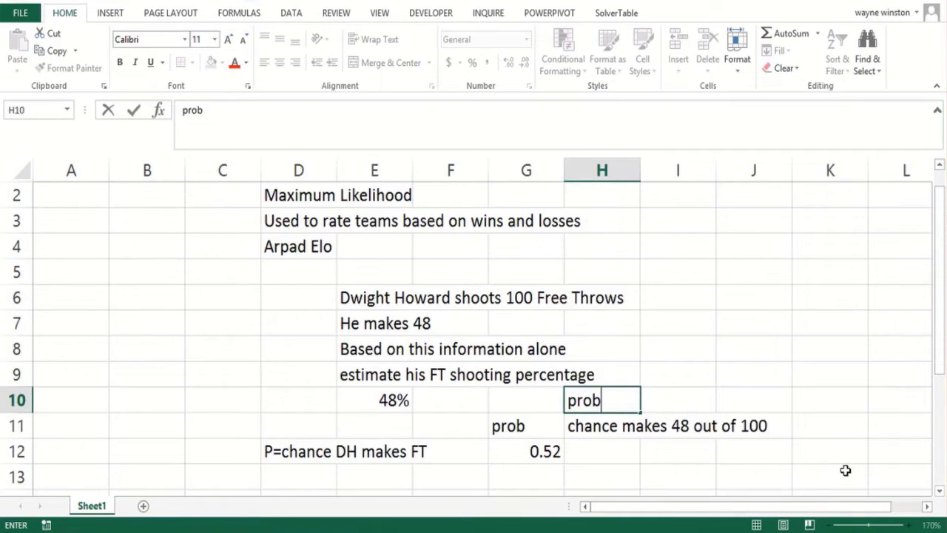
{"action": "type", "text": "48"}
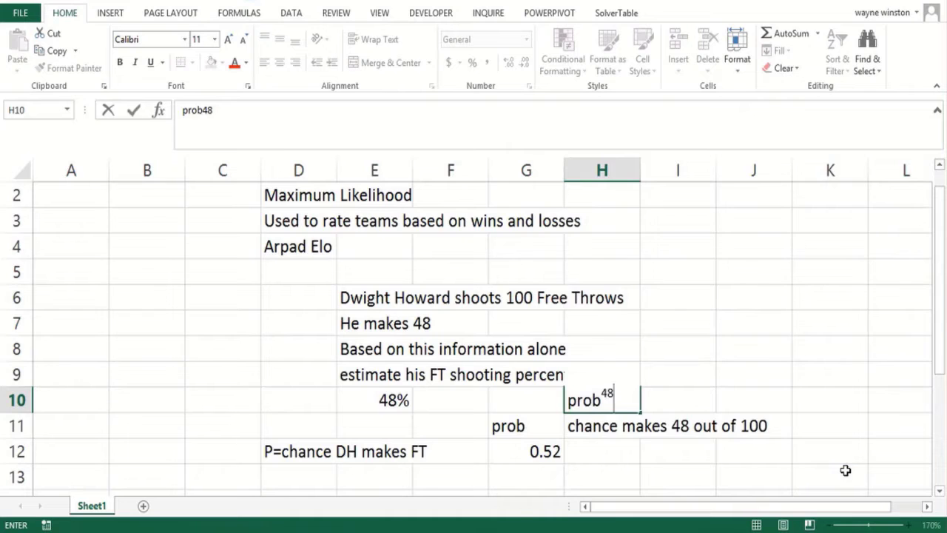
{"action": "key", "text": "ctrl+1"}
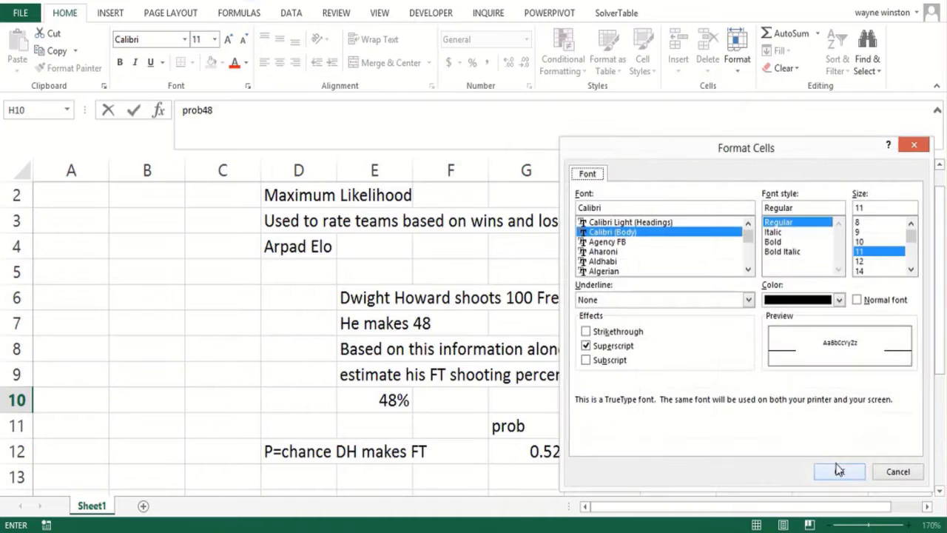
{"action": "left_click", "coordinate": [597, 349]}
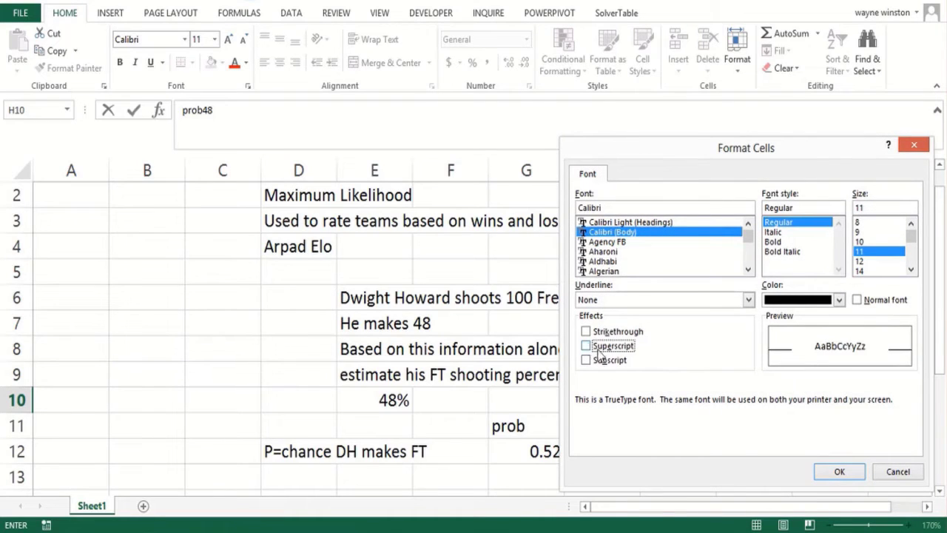
{"action": "left_click", "coordinate": [839, 471]}
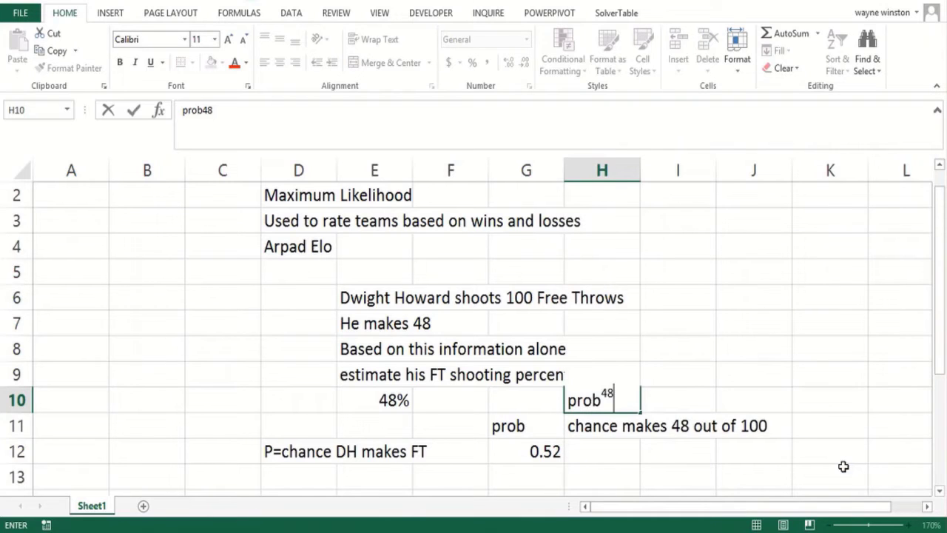
Step: Continue H10 with *(1-prob) and turn on superscript for the exponent 52
{"action": "type", "text": "*(1-prob)"}
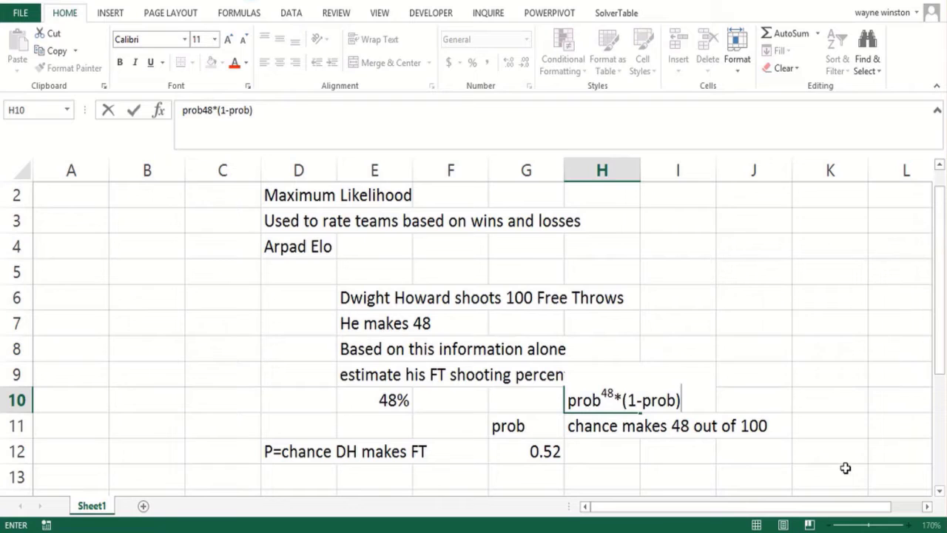
{"action": "key", "text": "ctrl+1"}
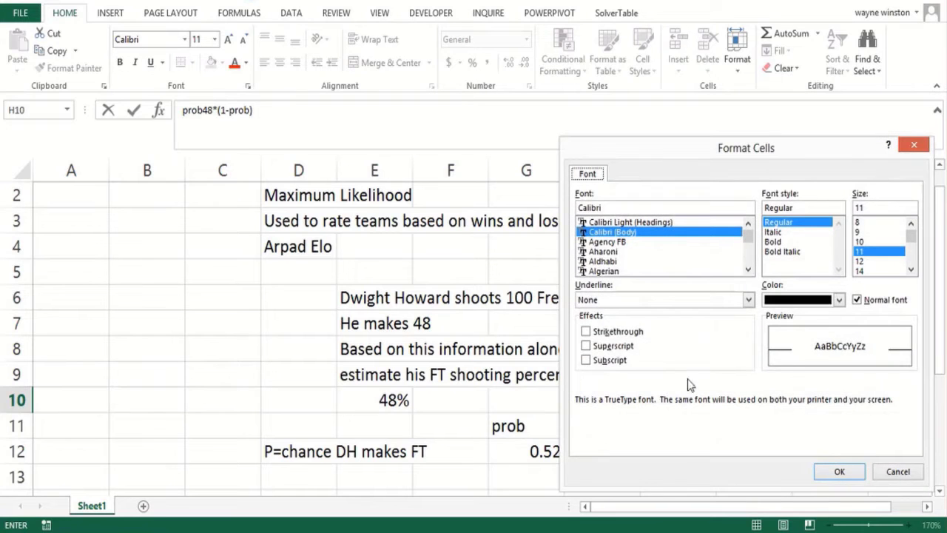
{"action": "left_click", "coordinate": [587, 347]}
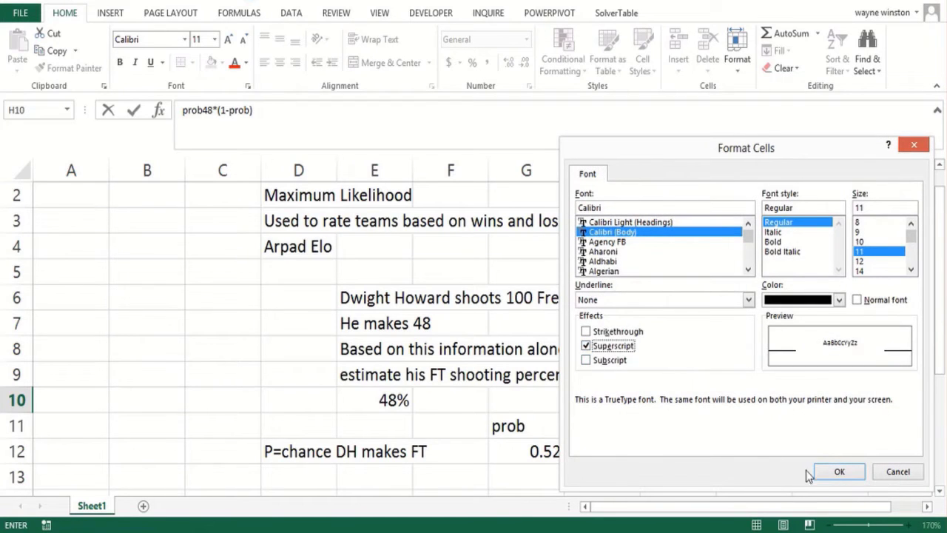
{"action": "left_click", "coordinate": [844, 472]}
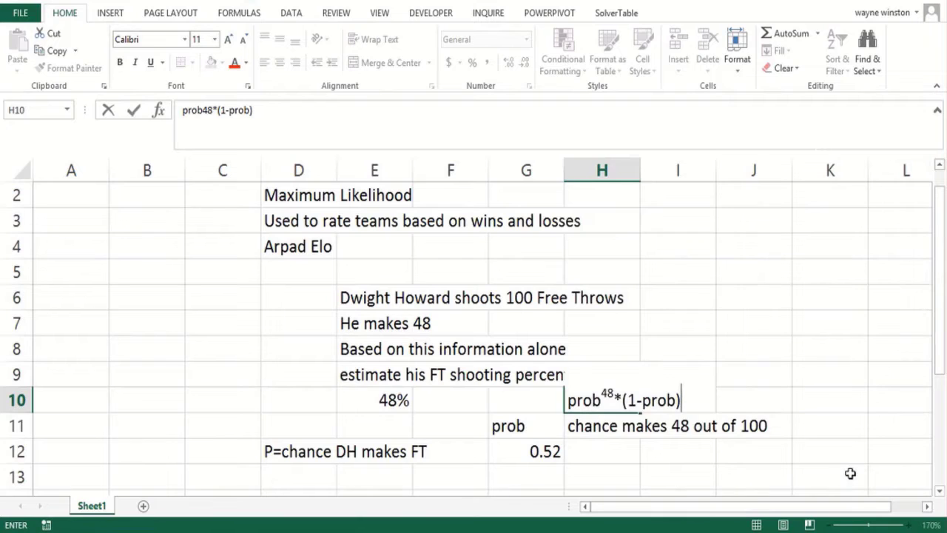
Step: Finish H10 with exponent 52, then enter =COMBIN(100,48)*prob^48*(1-prob)^52 in H12, giving 0.05783
{"action": "type", "text": "52"}
{"action": "key", "text": "Return"}
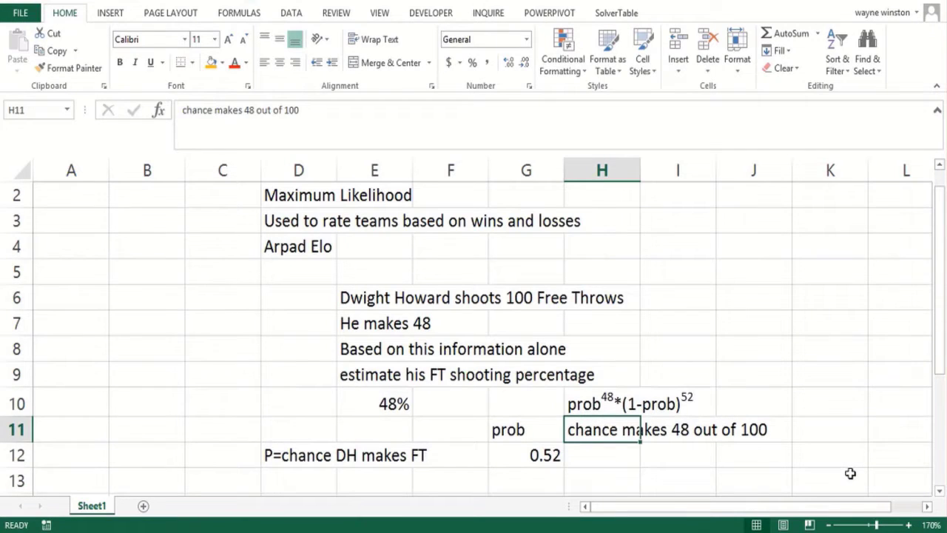
{"action": "key", "text": "Return"}
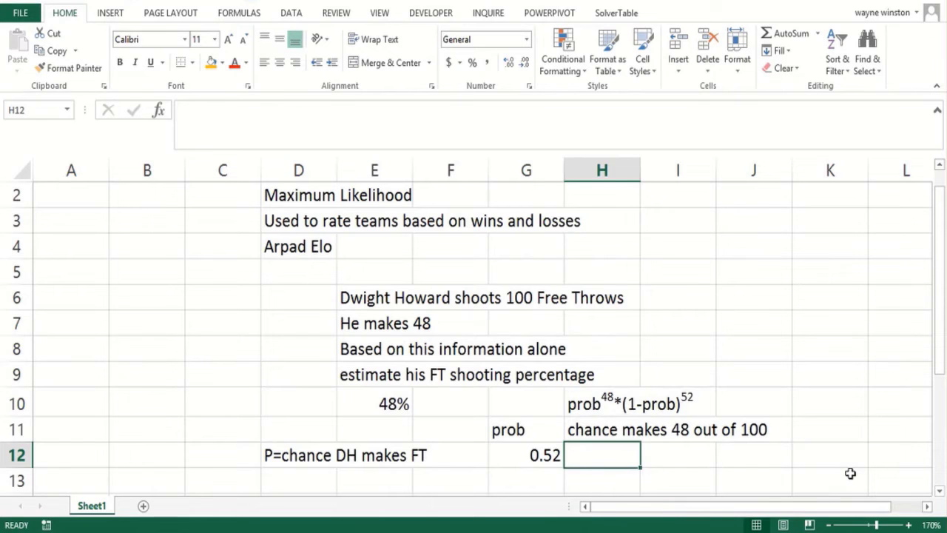
{"action": "type", "text": "=combin("}
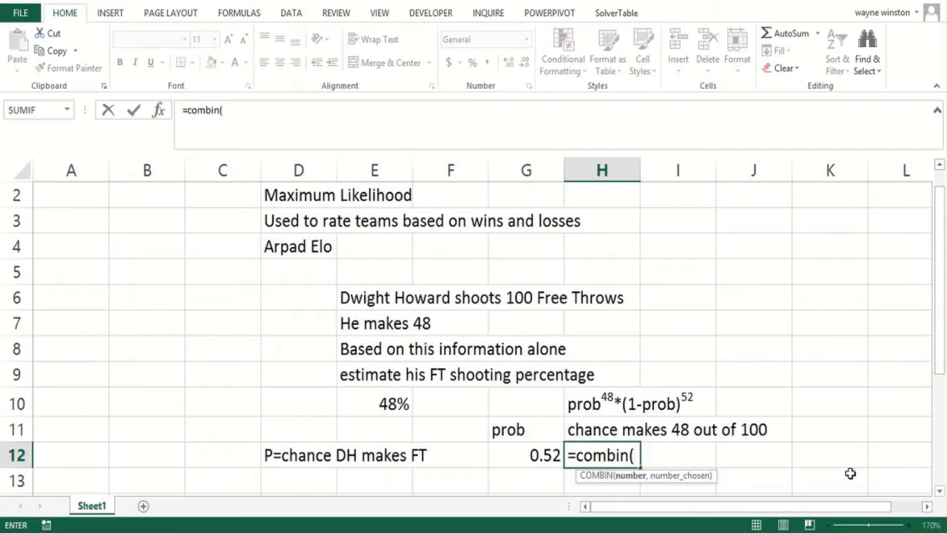
{"action": "type", "text": "100,"}
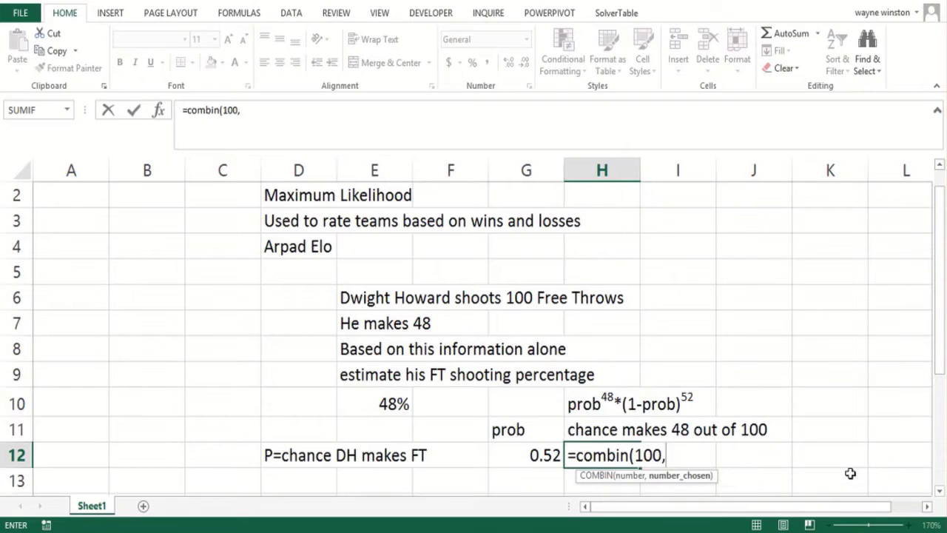
{"action": "type", "text": "48)*"}
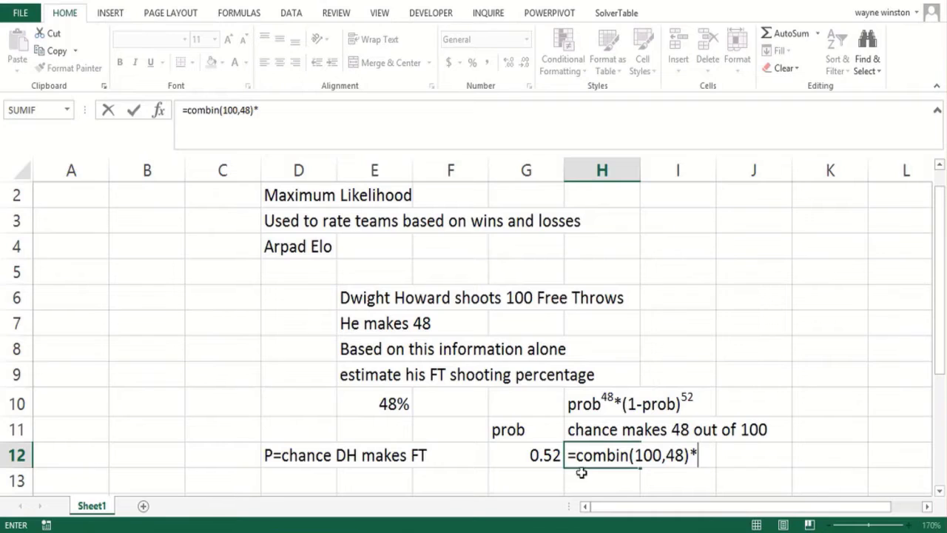
{"action": "left_click", "coordinate": [531, 453]}
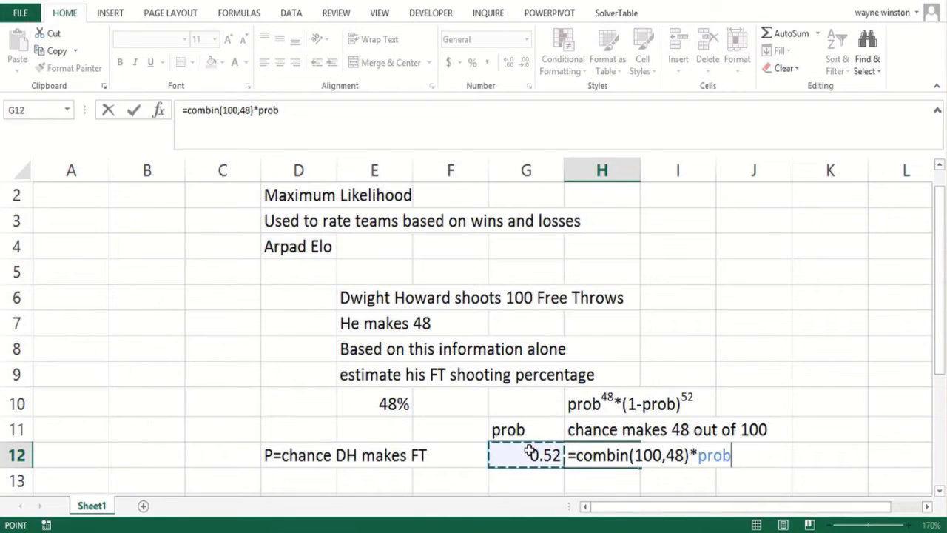
{"action": "type", "text": "^48"}
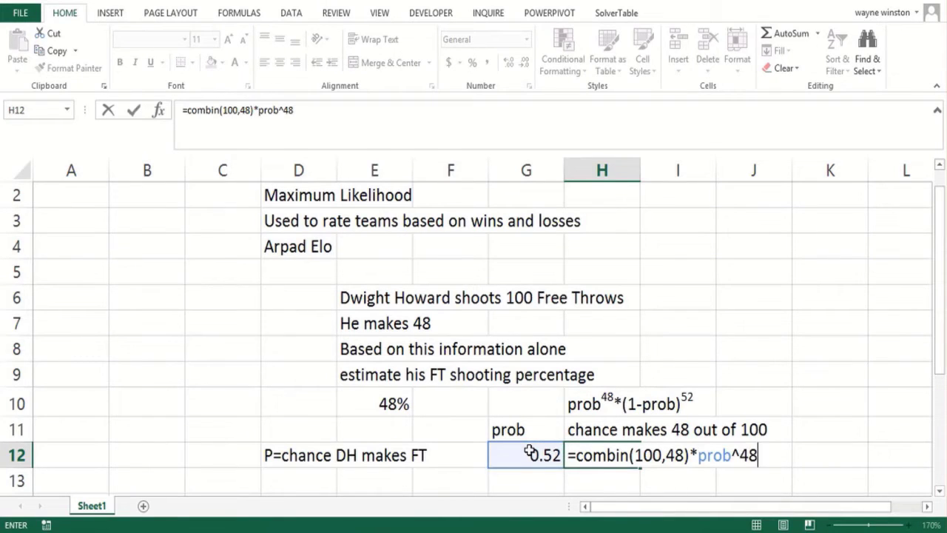
{"action": "type", "text": "*(1-prob"}
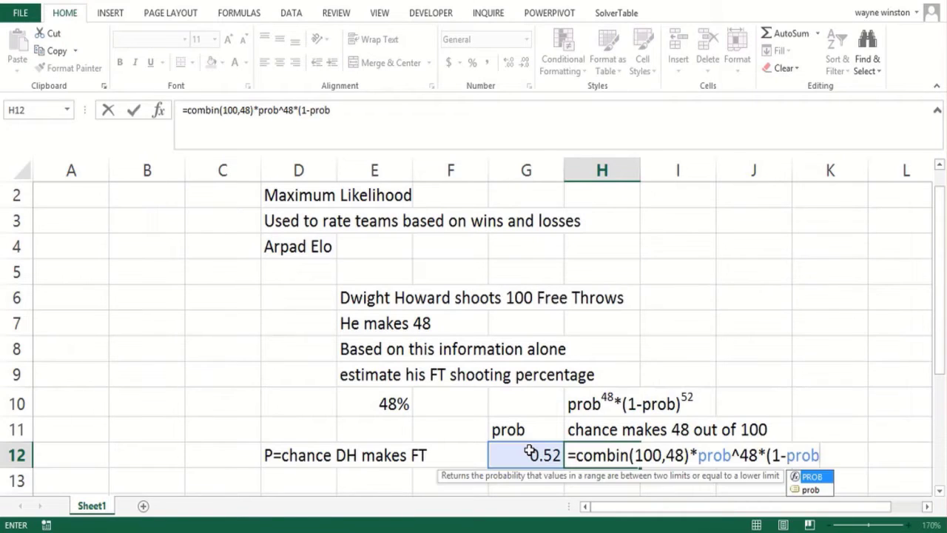
{"action": "type", "text": ")^52"}
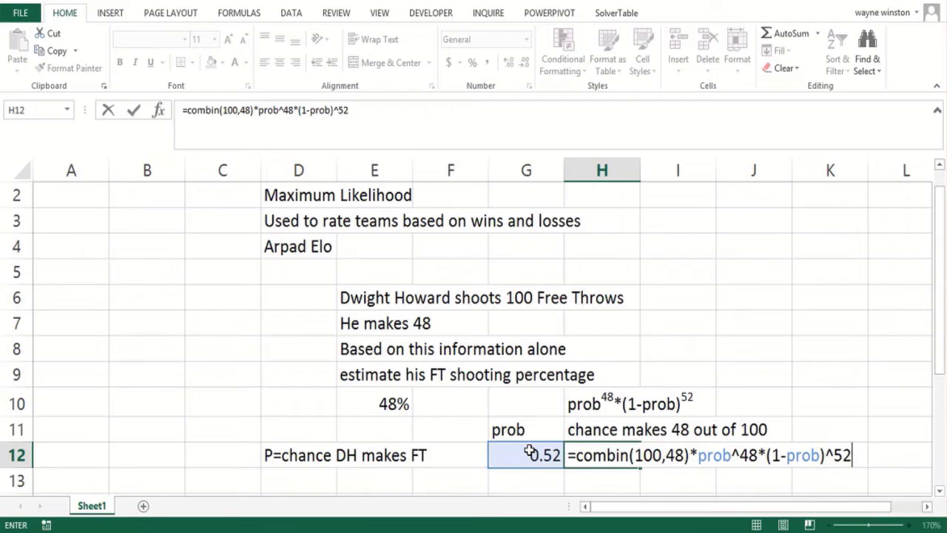
{"action": "key", "text": "Return"}
{"action": "left_click", "coordinate": [530, 453]}
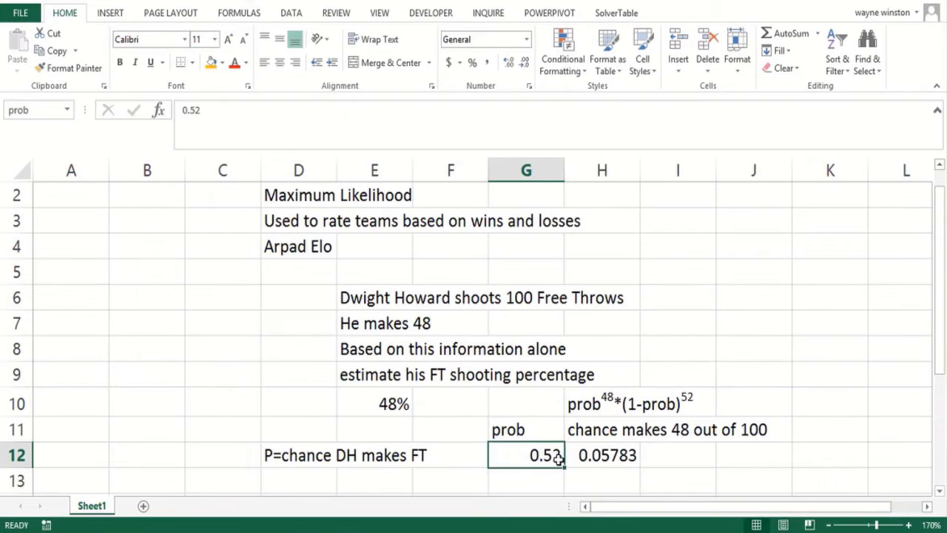
{"action": "left_click", "coordinate": [593, 455]}
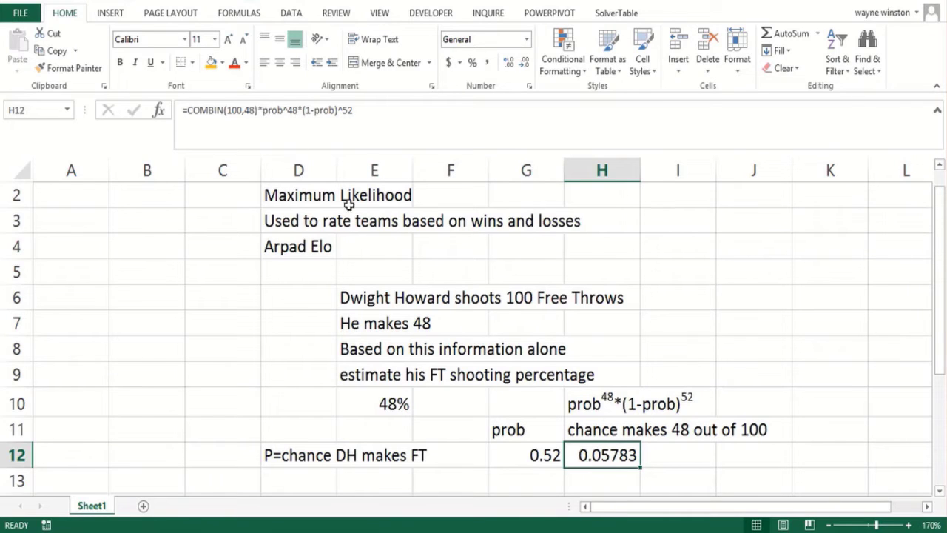
Step: Show H12's formula as text in I12 using =FORMULATEXT(H12)
{"action": "left_click", "coordinate": [675, 460]}
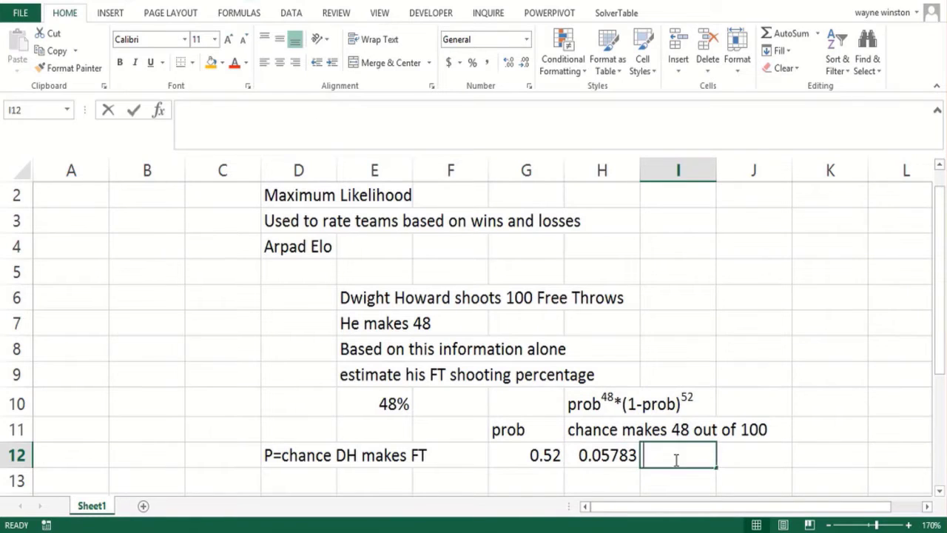
{"action": "type", "text": "=form"}
{"action": "double_click", "coordinate": [681, 479]}
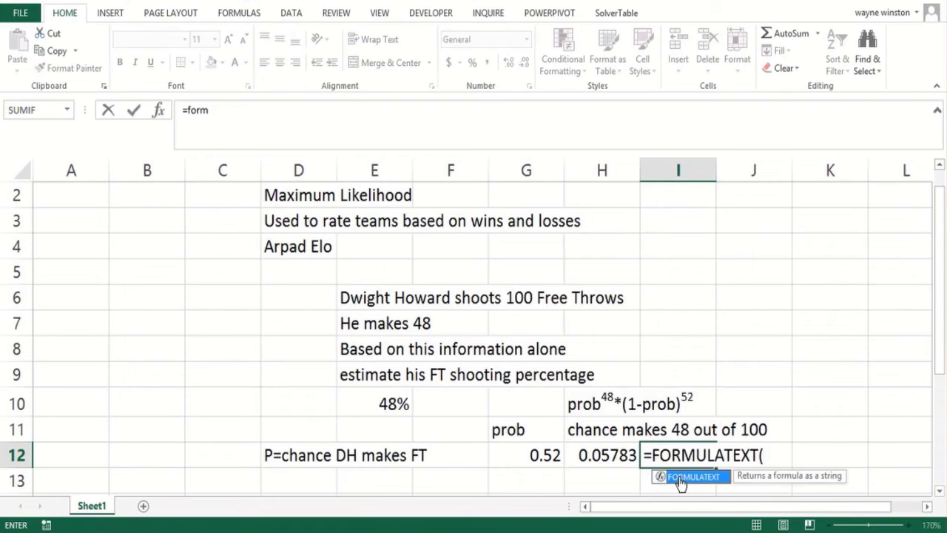
{"action": "left_click", "coordinate": [606, 455]}
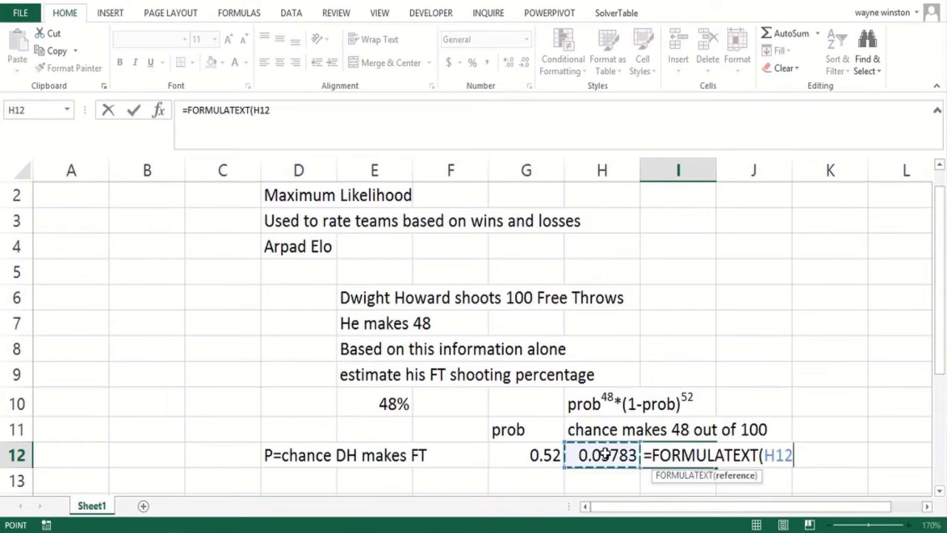
{"action": "type", "text": ")"}
{"action": "key", "text": "Return"}
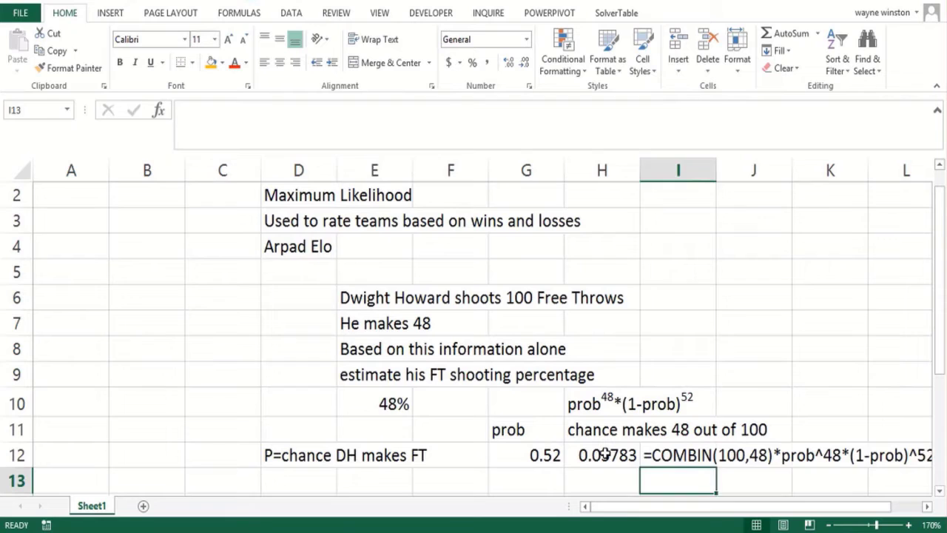
{"action": "key", "text": "Right"}
{"action": "key", "text": "Right"}
{"action": "key", "text": "Right"}
{"action": "key", "text": "Right"}
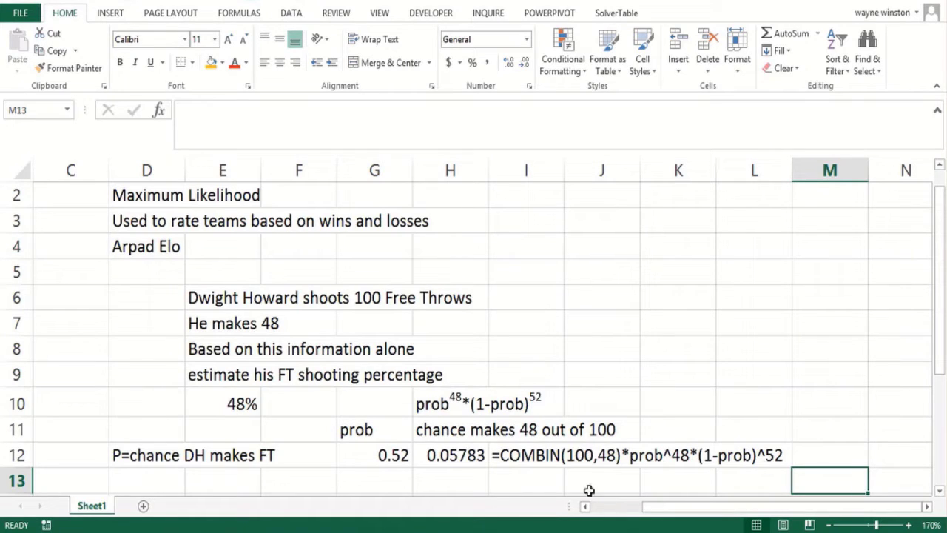
Step: Add the label 'Max Ln Likelihood' in cell I13
{"action": "left_click", "coordinate": [520, 478]}
{"action": "type", "text": "Max"}
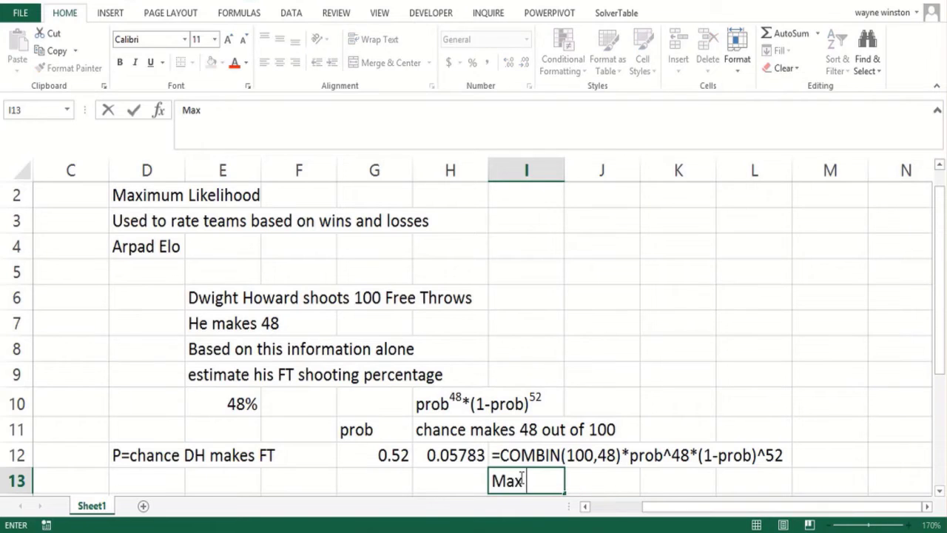
{"action": "type", "text": " Ln Likelihoo"}
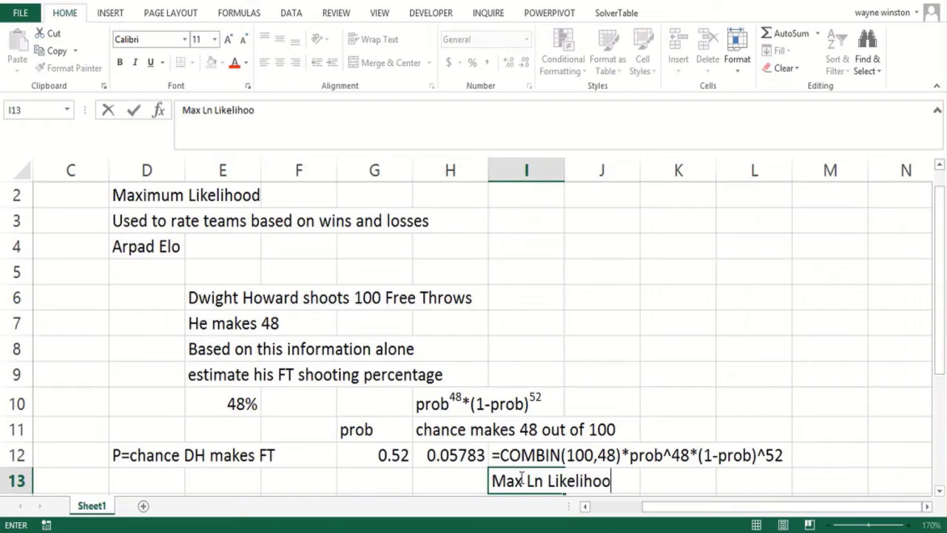
{"action": "type", "text": "d"}
{"action": "key", "text": "Return"}
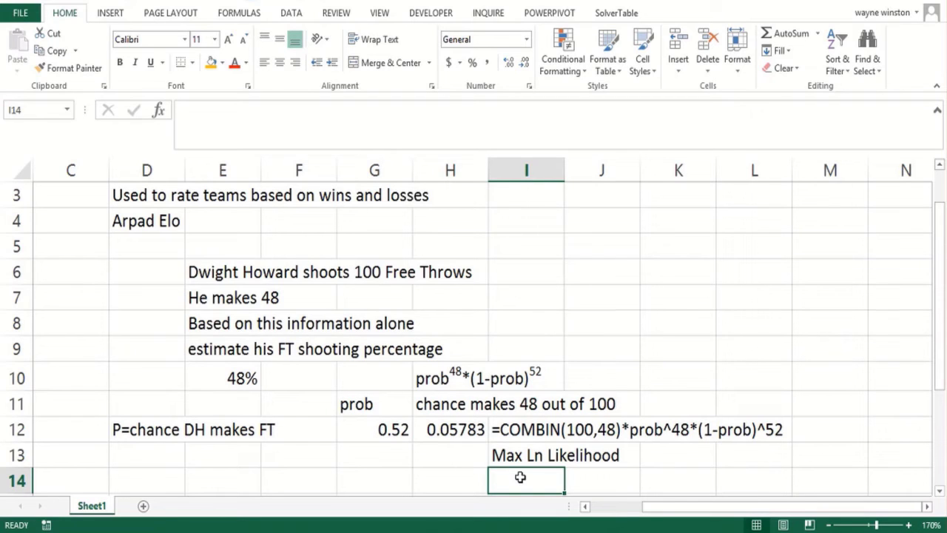
Step: Enter the log product rule 'LN(a*b)=Ln a +Ln b' in I8 and begin 'LN(x' in I7
{"action": "left_click", "coordinate": [558, 317]}
{"action": "type", "text": "LN(a"}
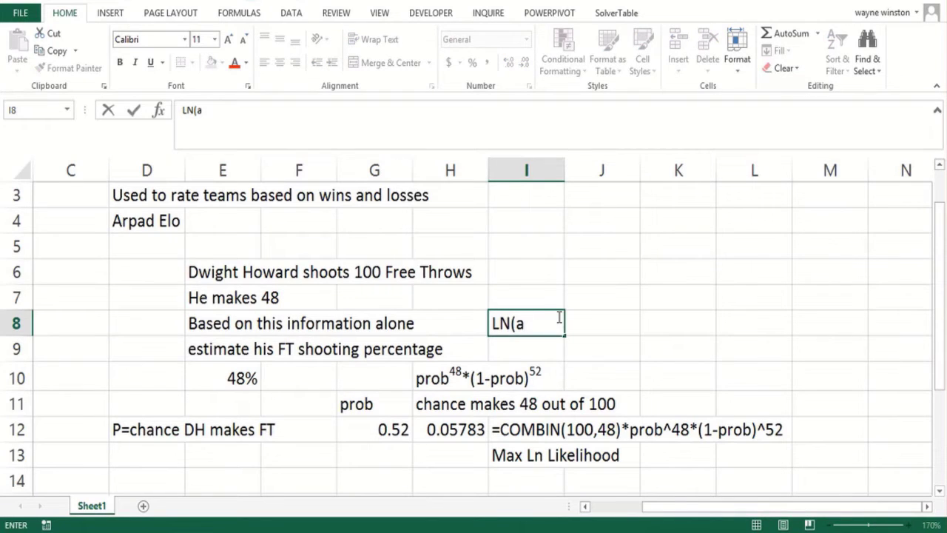
{"action": "type", "text": "*b)=Ln a "}
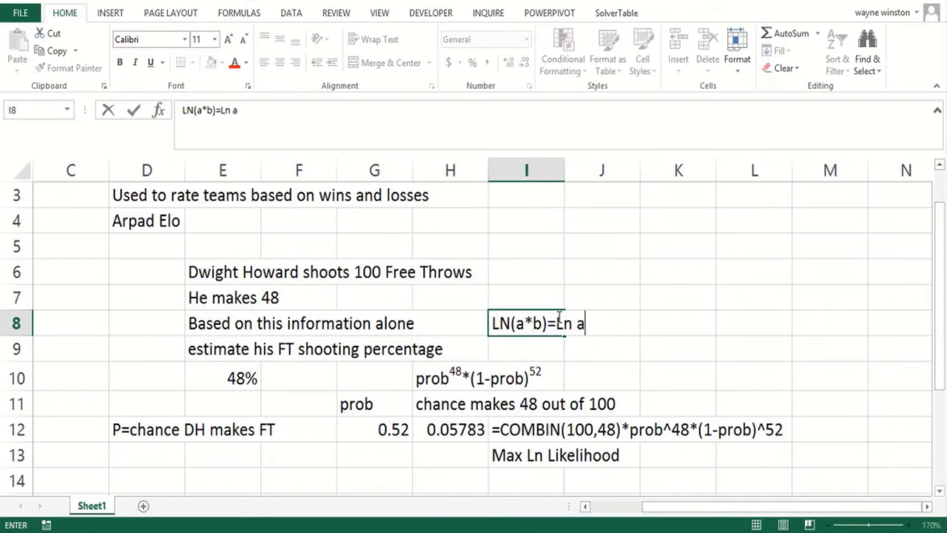
{"action": "type", "text": "+Ln b"}
{"action": "key", "text": "Up"}
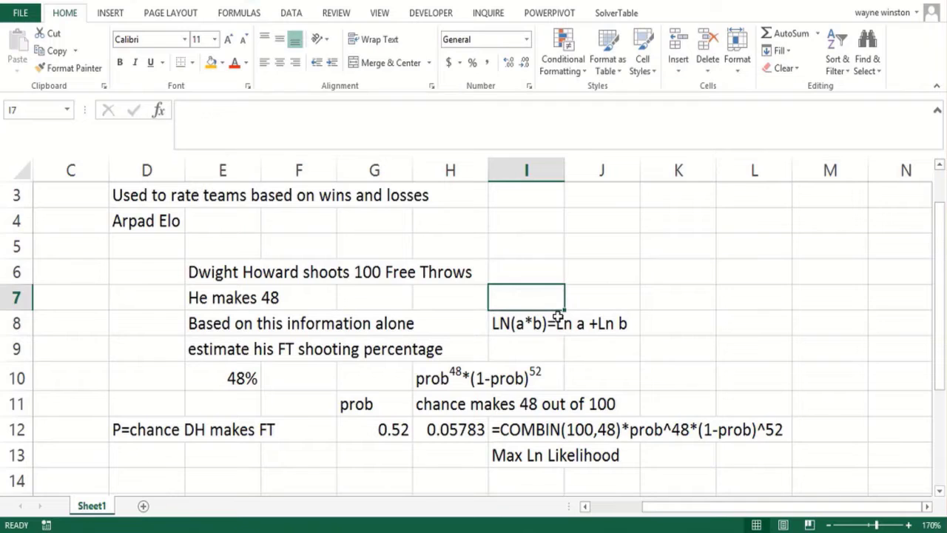
{"action": "type", "text": "LN("}
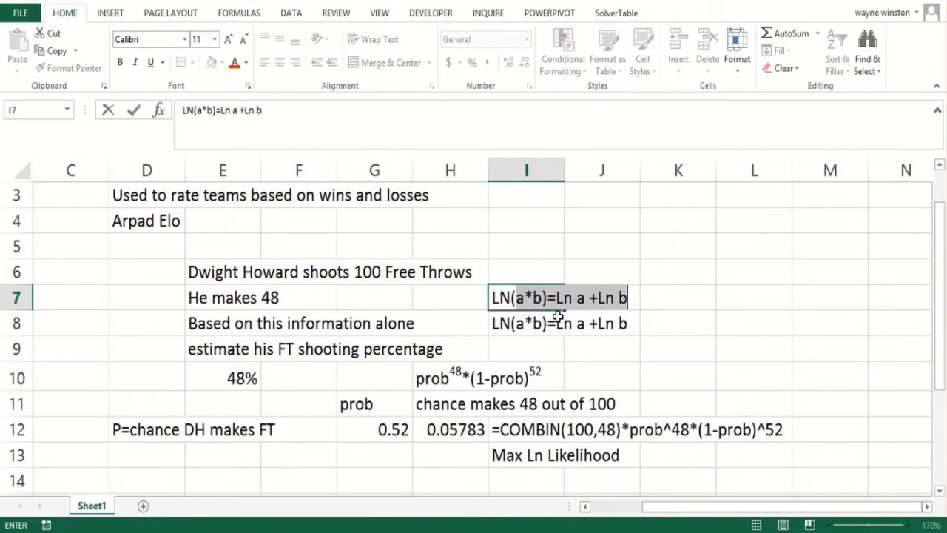
{"action": "type", "text": "x"}
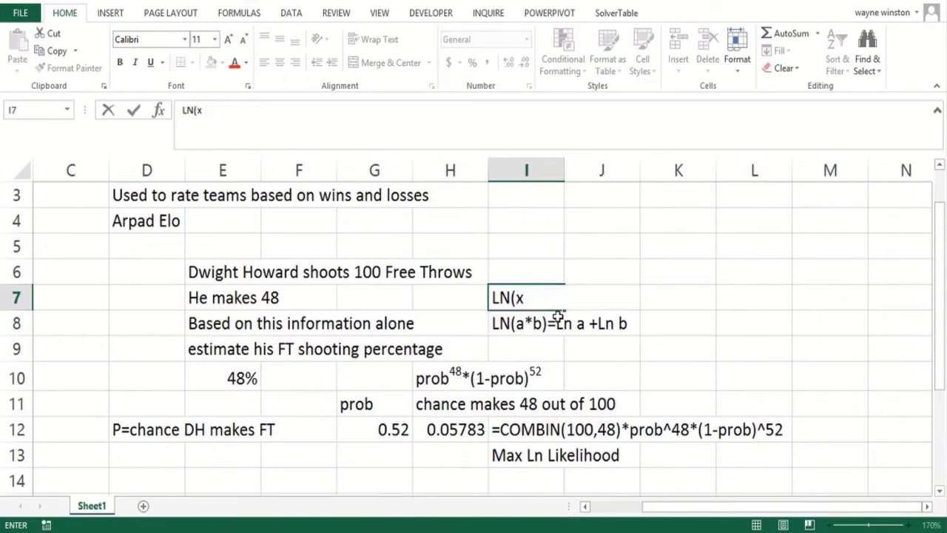
Step: Complete I7 as the power rule LN(xᵃ)=a*Ln(x), with the exponent a superscripted
{"action": "key", "text": "ctrl+1"}
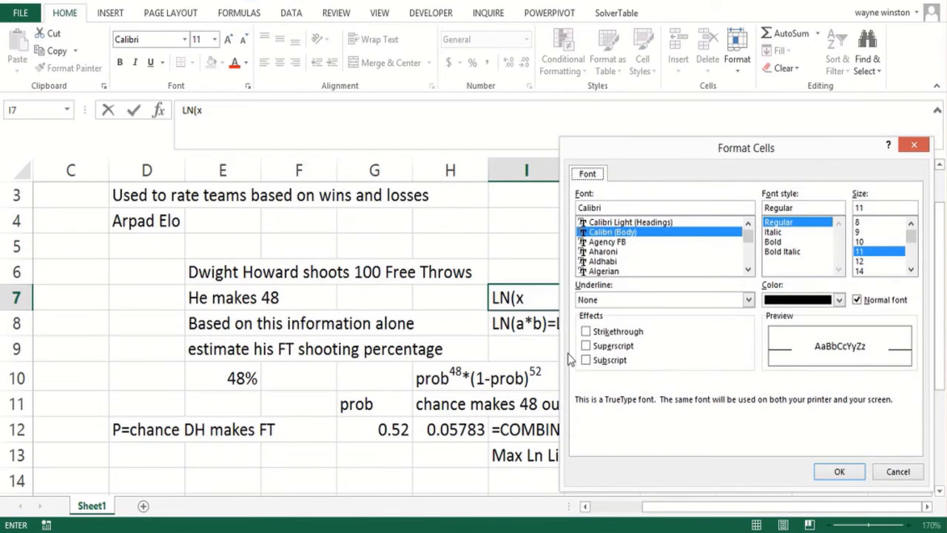
{"action": "left_click", "coordinate": [586, 345]}
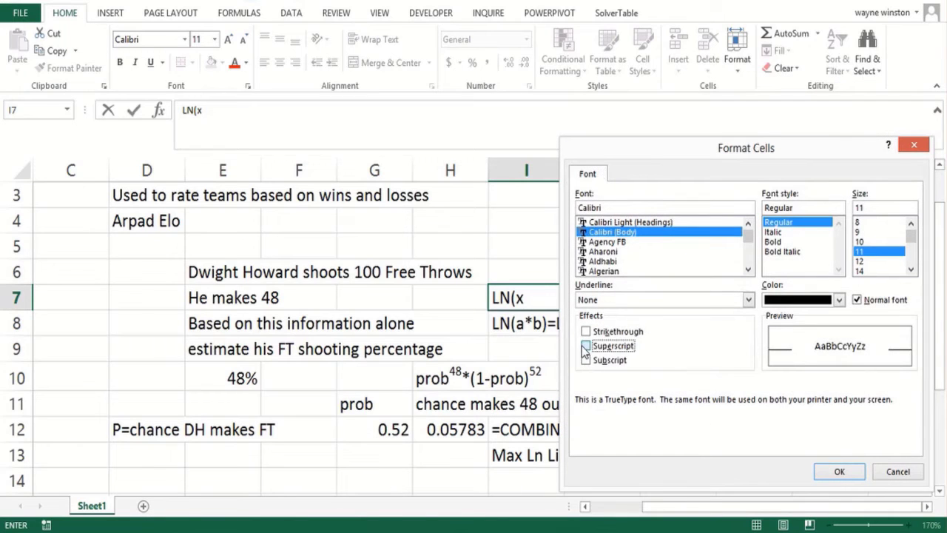
{"action": "left_click", "coordinate": [839, 471]}
{"action": "type", "text": "a"}
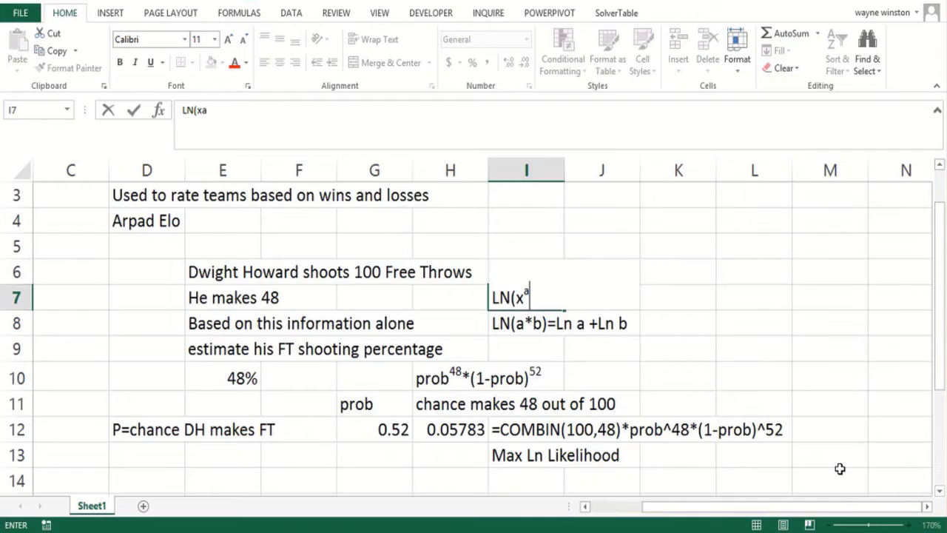
{"action": "key", "text": "ctrl+1"}
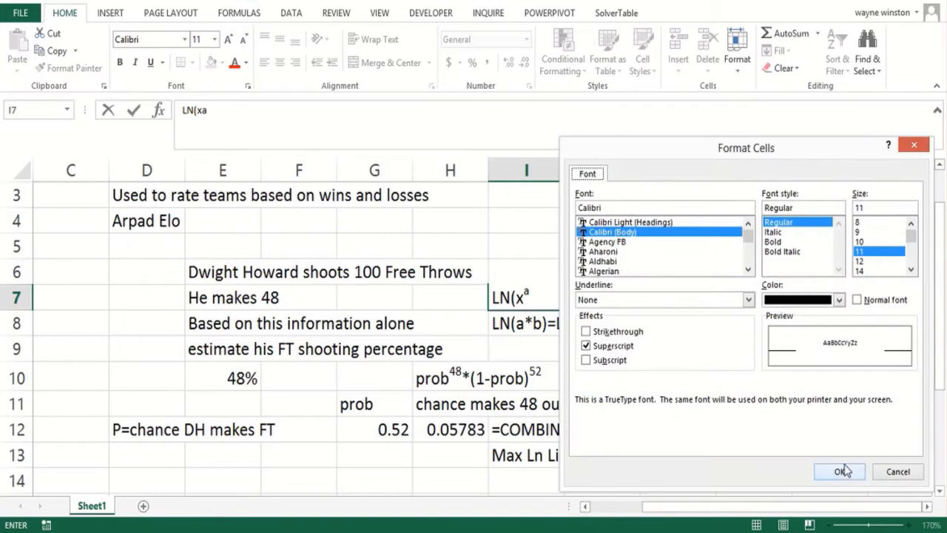
{"action": "left_click", "coordinate": [586, 346]}
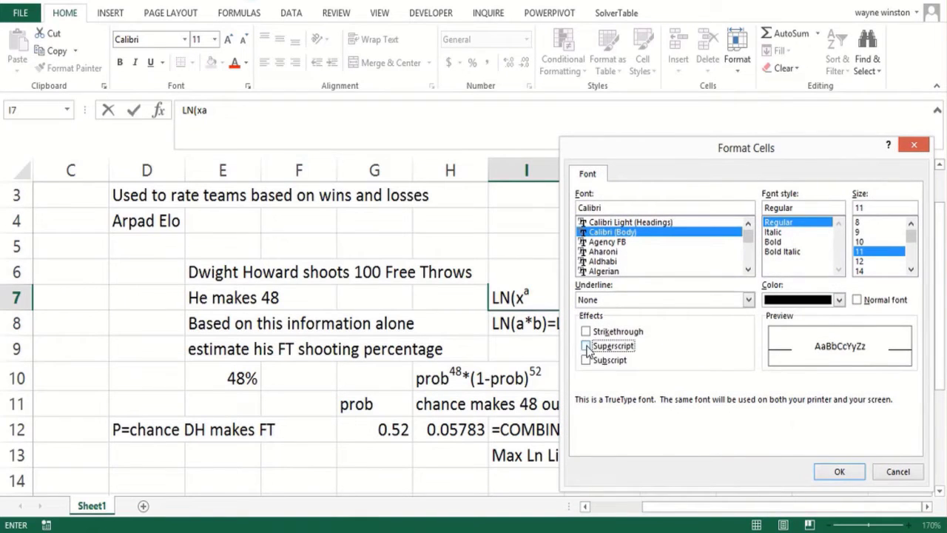
{"action": "left_click", "coordinate": [840, 472]}
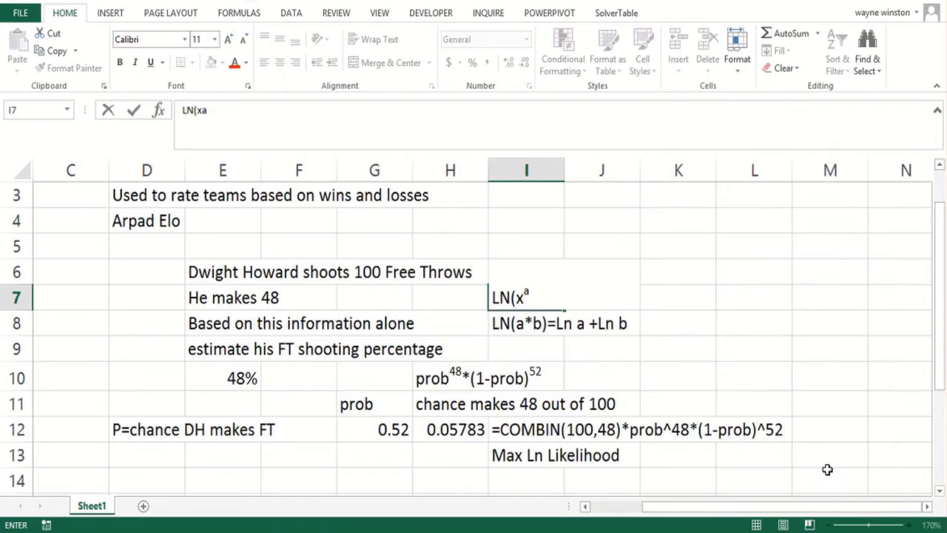
{"action": "type", "text": ")=a*Ln "}
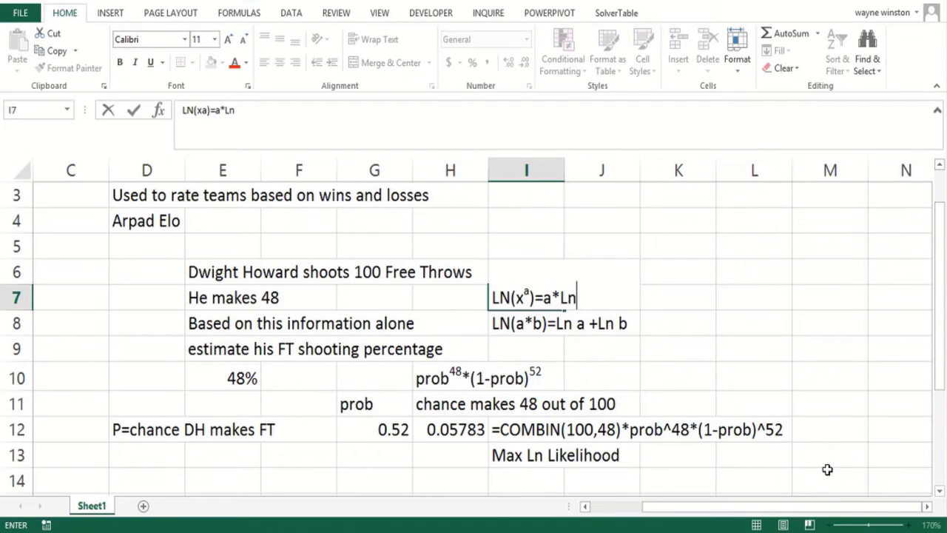
{"action": "type", "text": "(x)"}
{"action": "key", "text": "Return"}
Step: Write the expression 48*Ln(prob) + 52*LN(1-prob) in I14 under the Max Ln Likelihood label
{"action": "key", "text": "Down"}
{"action": "key", "text": "Down"}
{"action": "key", "text": "Down"}
{"action": "key", "text": "Down"}
{"action": "key", "text": "Down"}
{"action": "key", "text": "Down"}
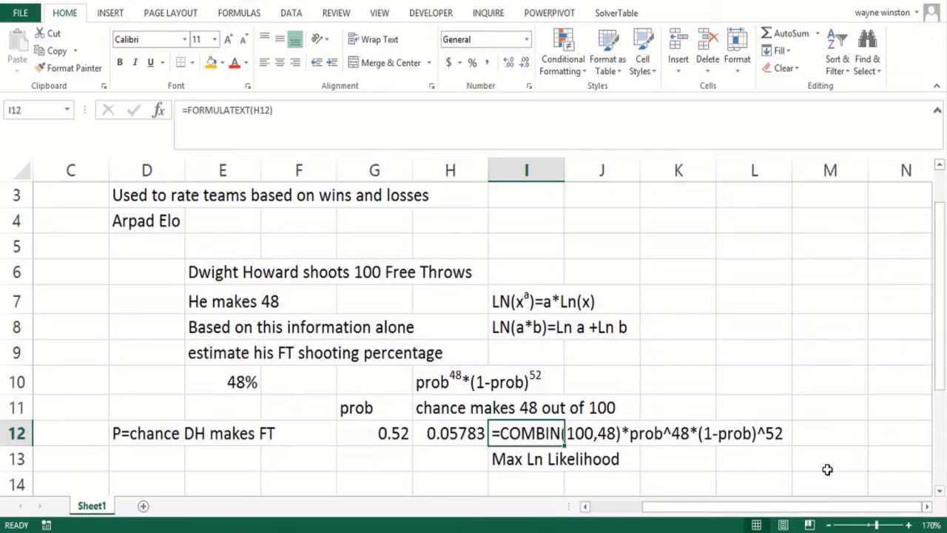
{"action": "key", "text": "Up"}
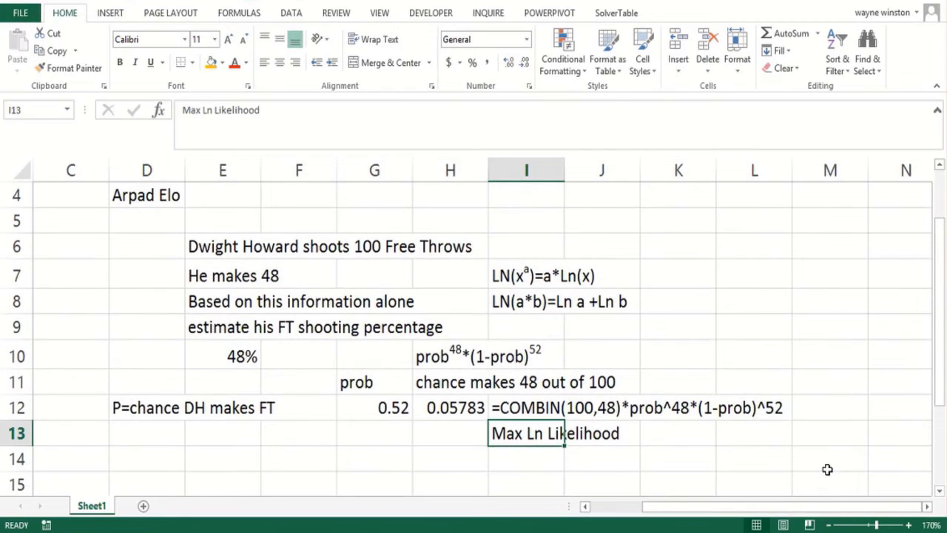
{"action": "key", "text": "Right"}
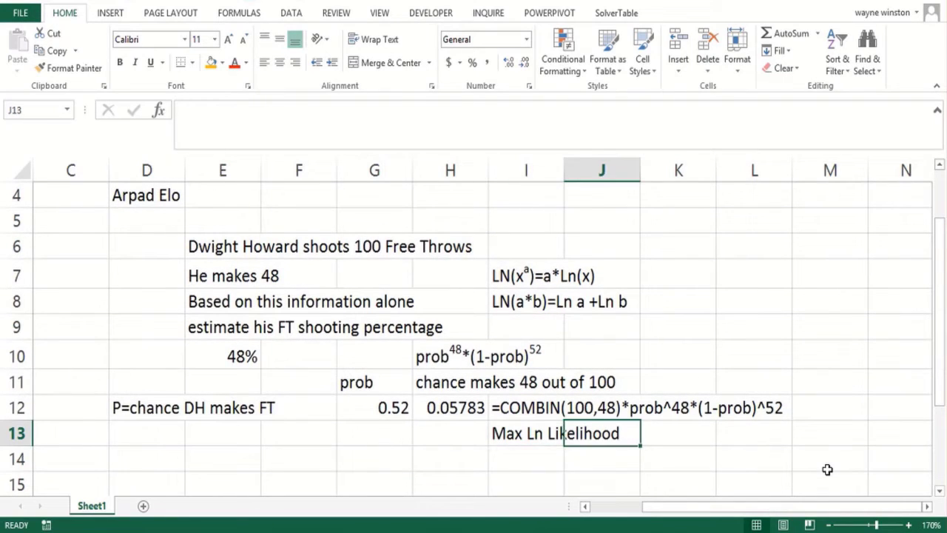
{"action": "key", "text": "Down"}
{"action": "key", "text": "Left"}
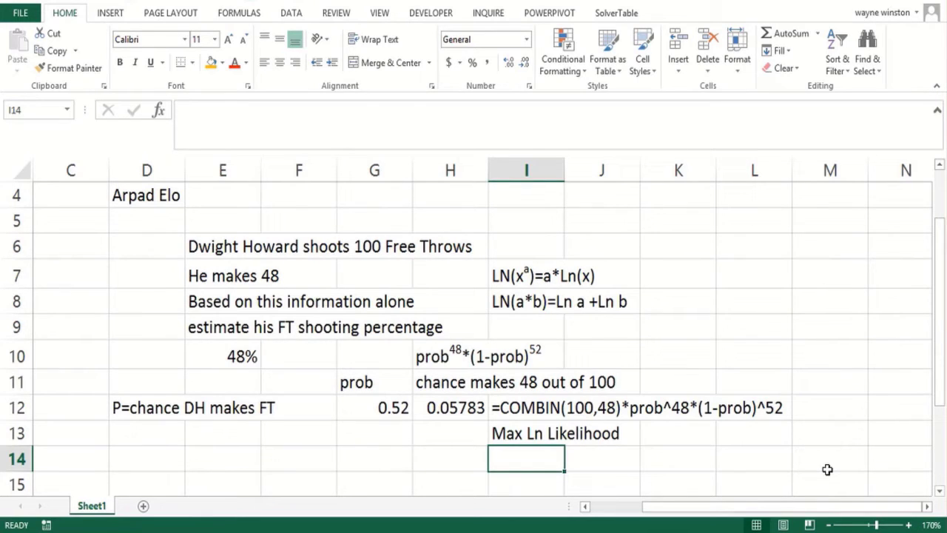
{"action": "type", "text": "48"}
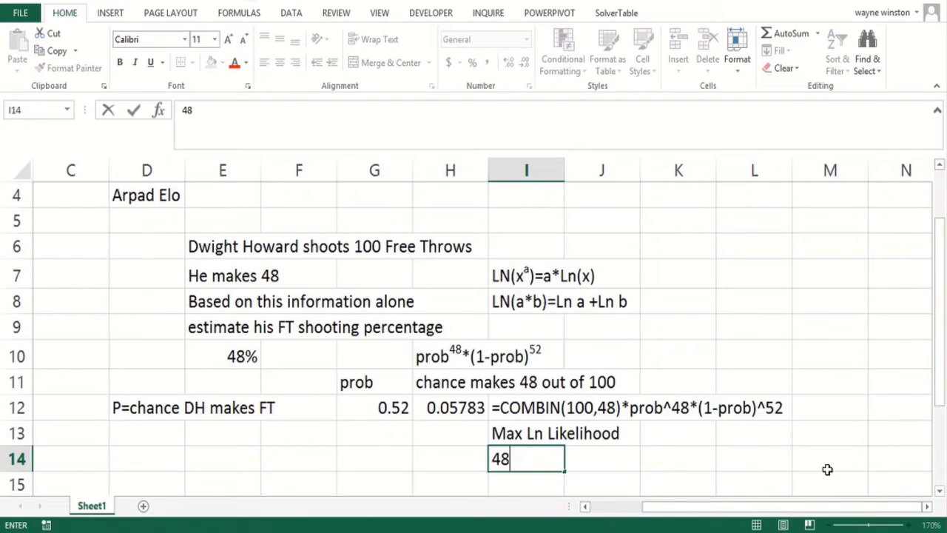
{"action": "type", "text": "(*LN"}
{"action": "key", "text": "BackSpace"}
{"action": "type", "text": "n(pro"}
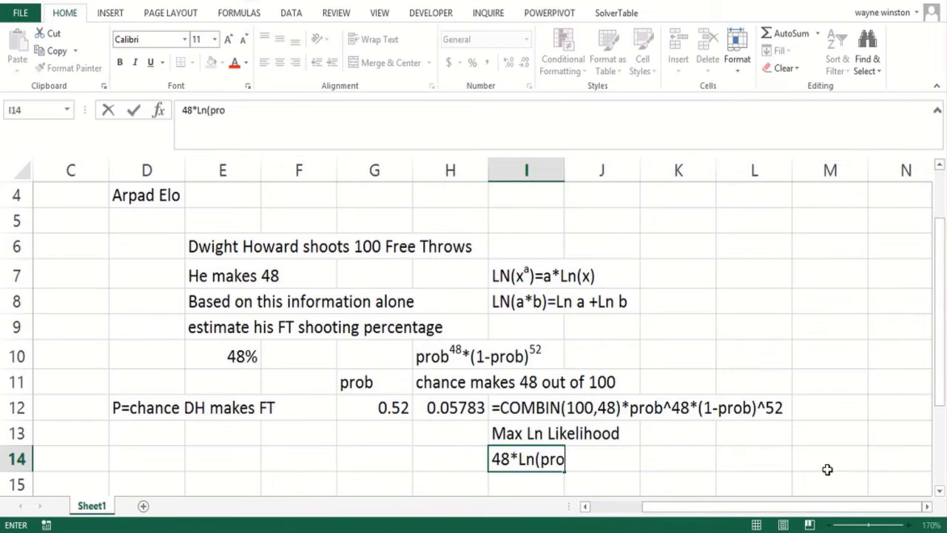
{"action": "type", "text": "b) + 5"}
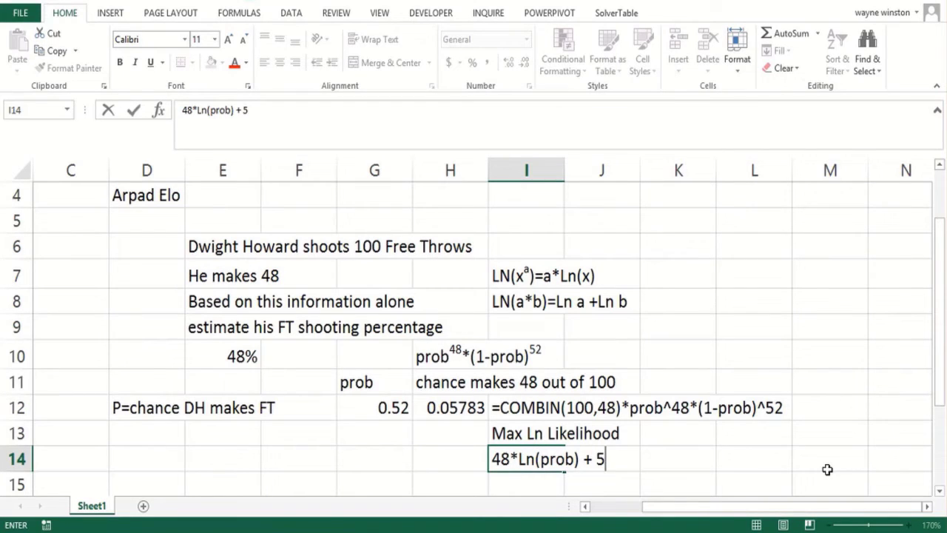
{"action": "type", "text": "2*LN"}
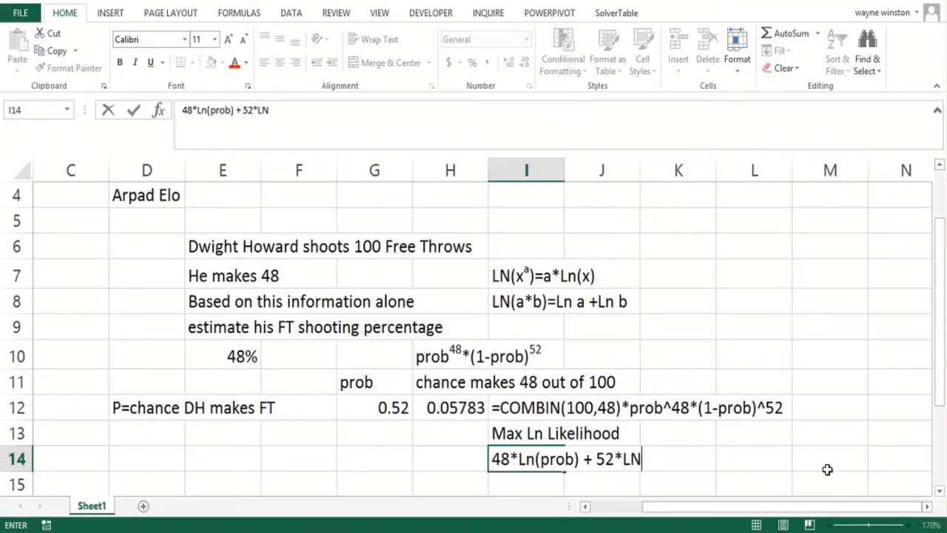
{"action": "type", "text": "(1-prob)"}
{"action": "key", "text": "Return"}
{"action": "key", "text": "Return"}
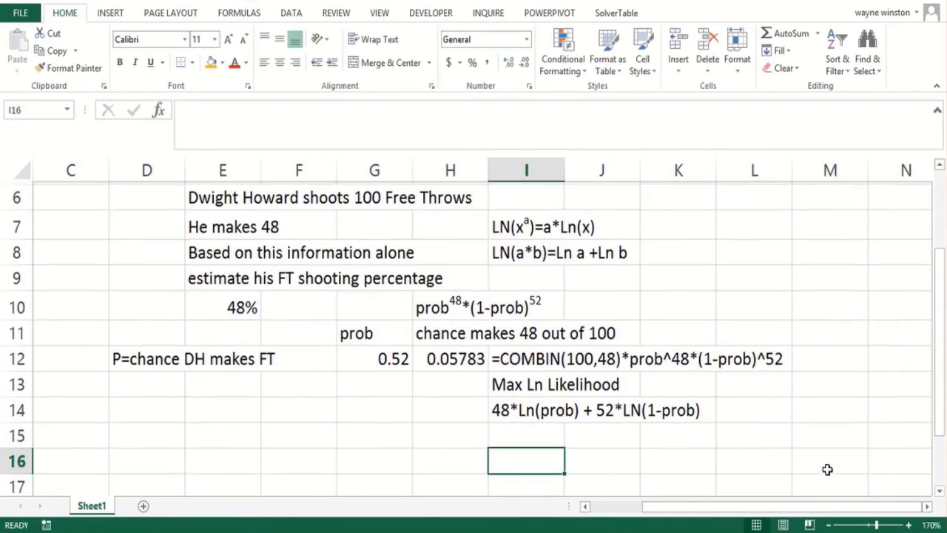
Step: Move back to the prob value cell G12
{"action": "key", "text": "Up"}
{"action": "key", "text": "Up"}
{"action": "key", "text": "Left"}
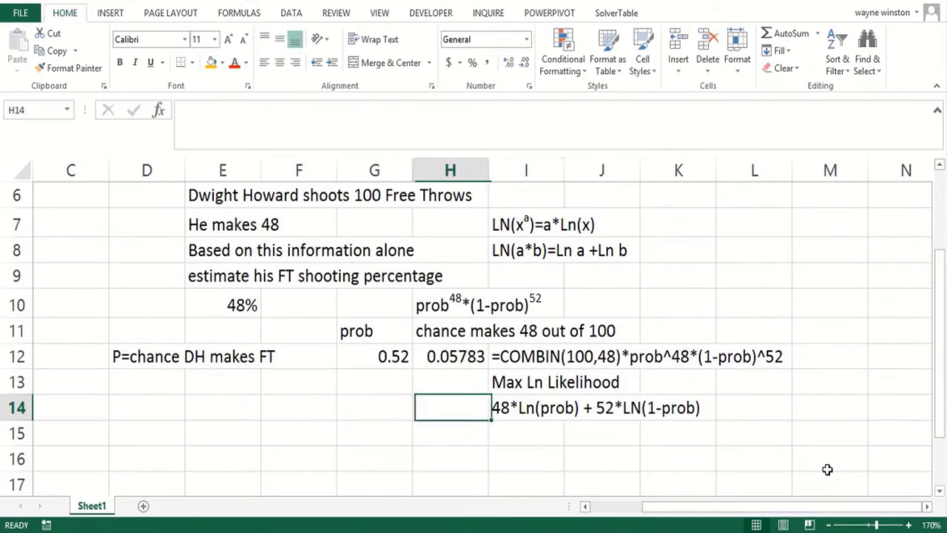
{"action": "key", "text": "Left"}
{"action": "key", "text": "Up"}
{"action": "key", "text": "Up"}
{"action": "key", "text": "Up"}
{"action": "key", "text": "Down"}
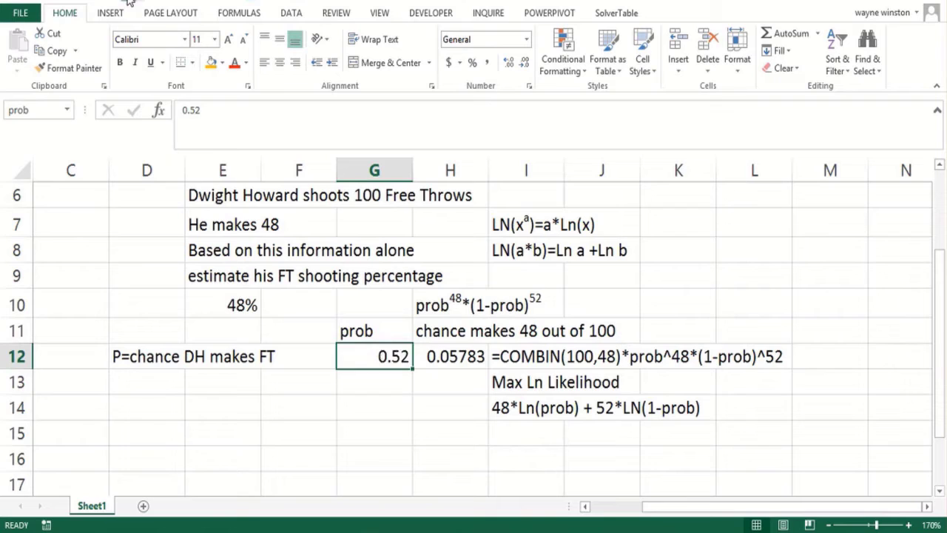
Step: Fill G12 orange and label G15 'Ln Likelihood'
{"action": "left_click", "coordinate": [211, 62]}
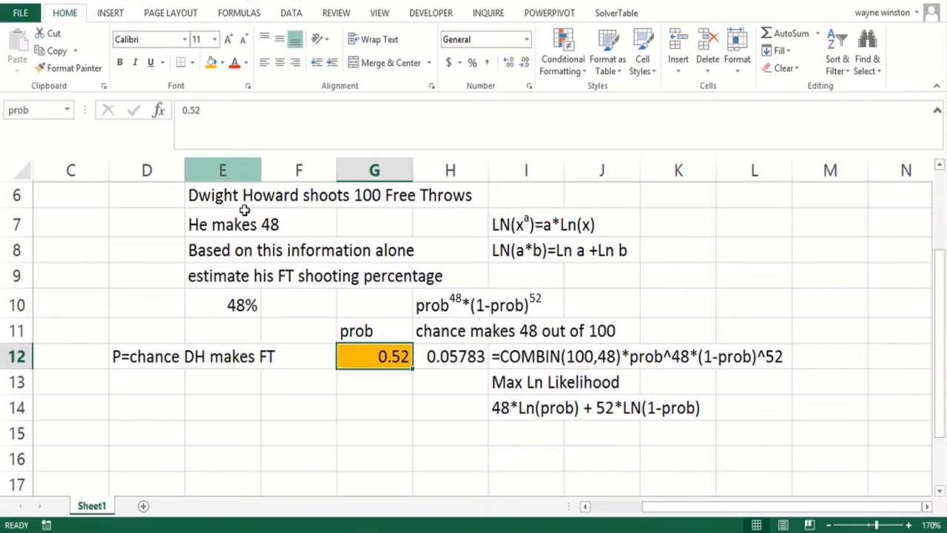
{"action": "left_click", "coordinate": [373, 434]}
{"action": "type", "text": "Ln Likelihood"}
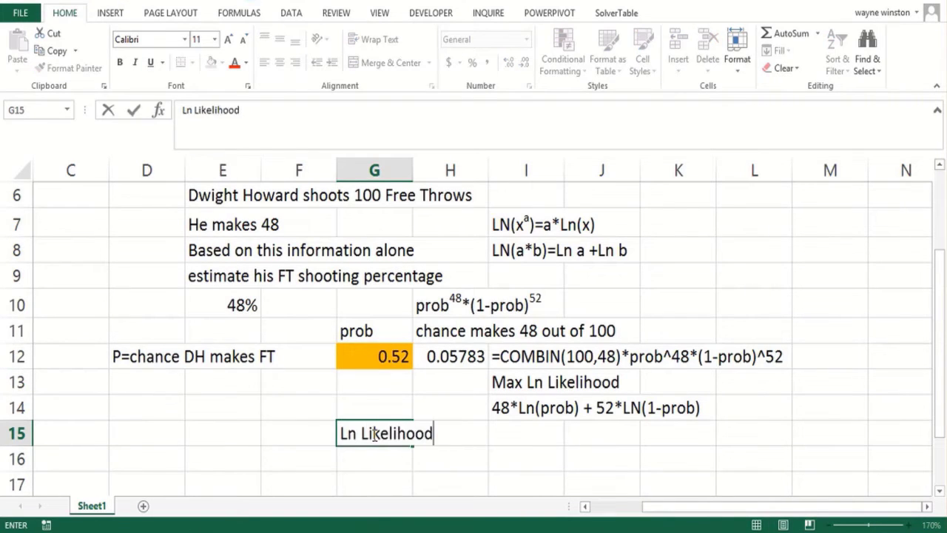
{"action": "key", "text": "Return"}
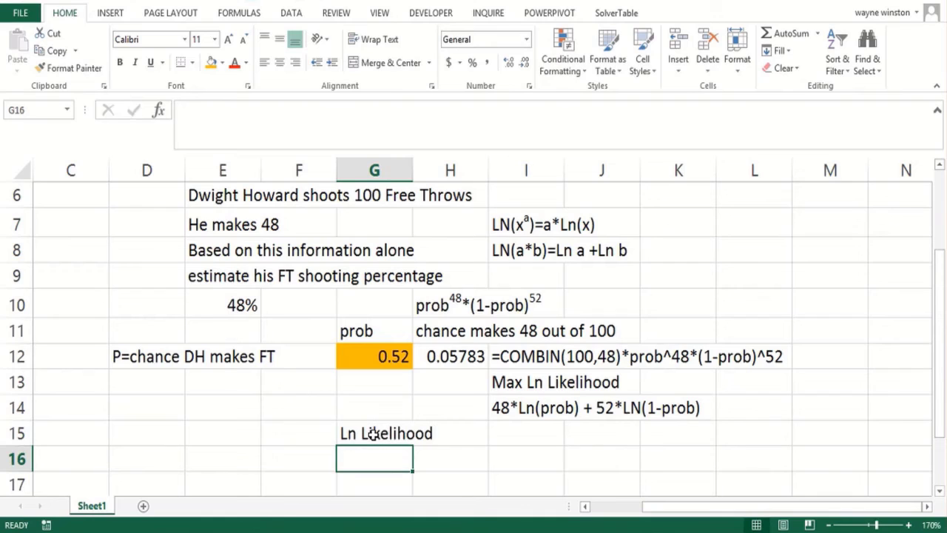
Step: Enter =48*LN(prob)+52*LN(1-prob) in G16, giving -69.5549
{"action": "type", "text": "=48"}
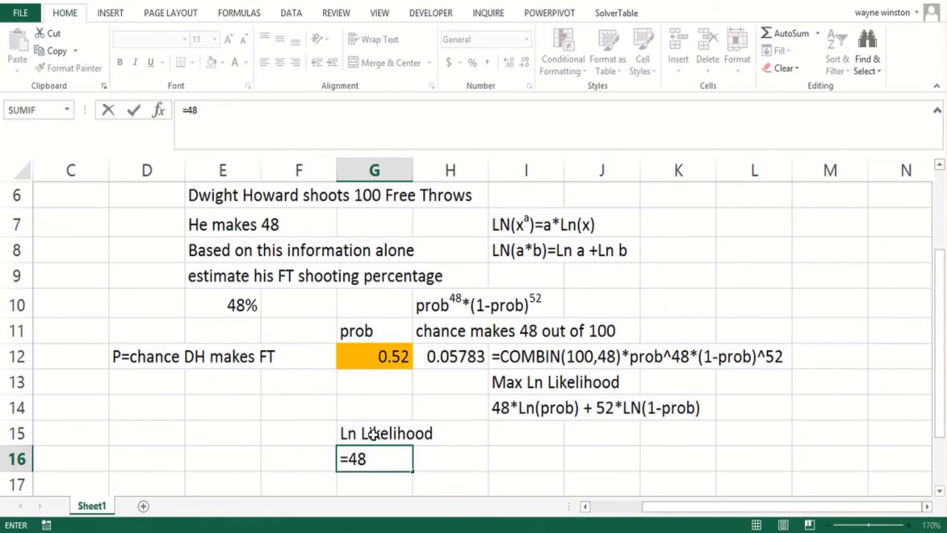
{"action": "type", "text": "*LN"}
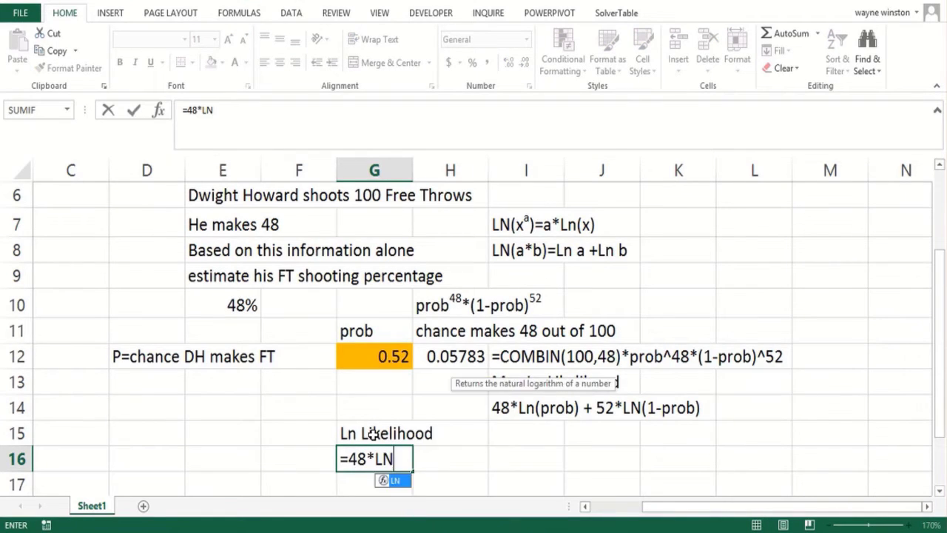
{"action": "key", "text": "BackSpace"}
{"action": "type", "text": "n("}
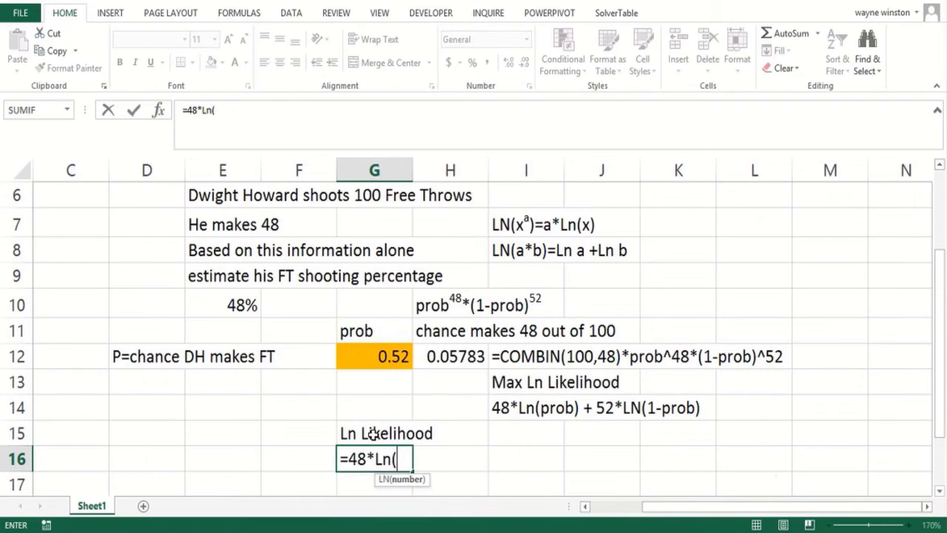
{"action": "left_click", "coordinate": [381, 356]}
{"action": "type", "text": ")+5"}
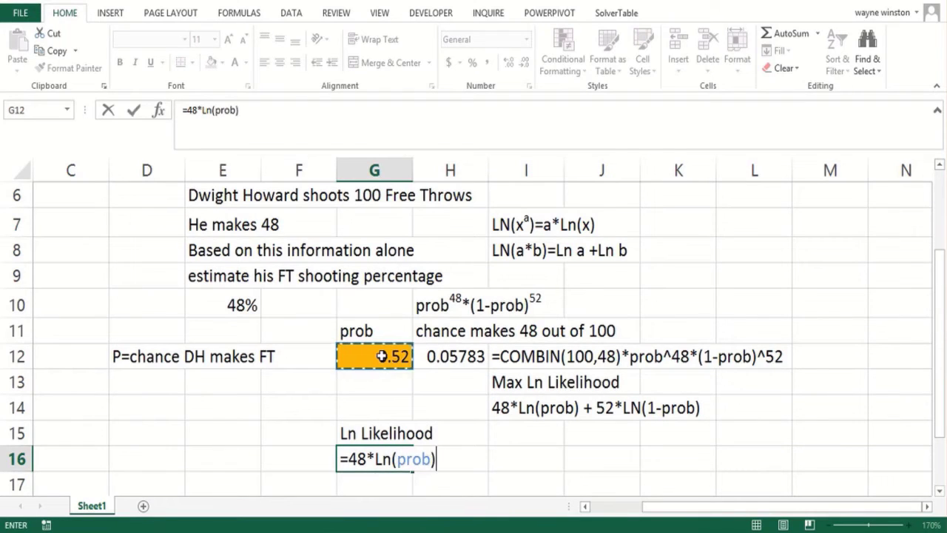
{"action": "type", "text": "2"}
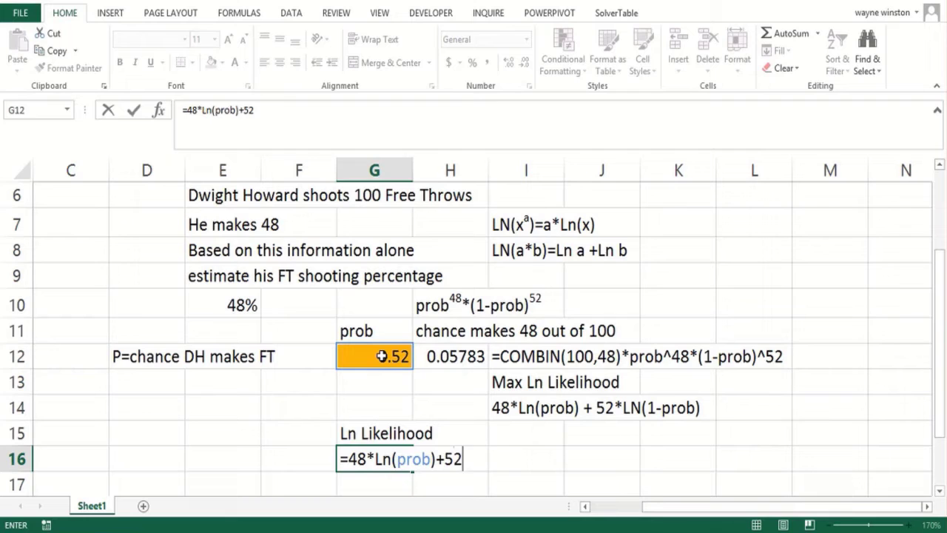
{"action": "type", "text": "*L"}
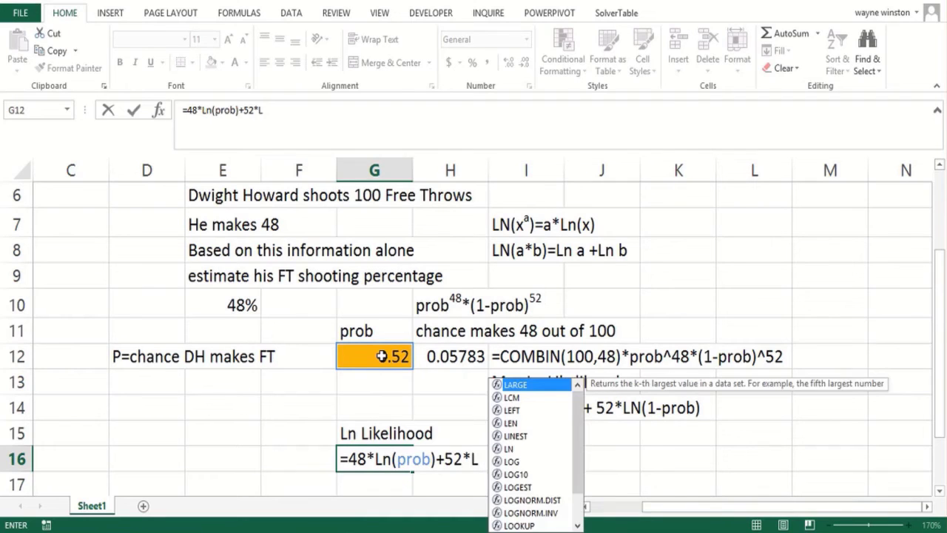
{"action": "type", "text": "n(1"}
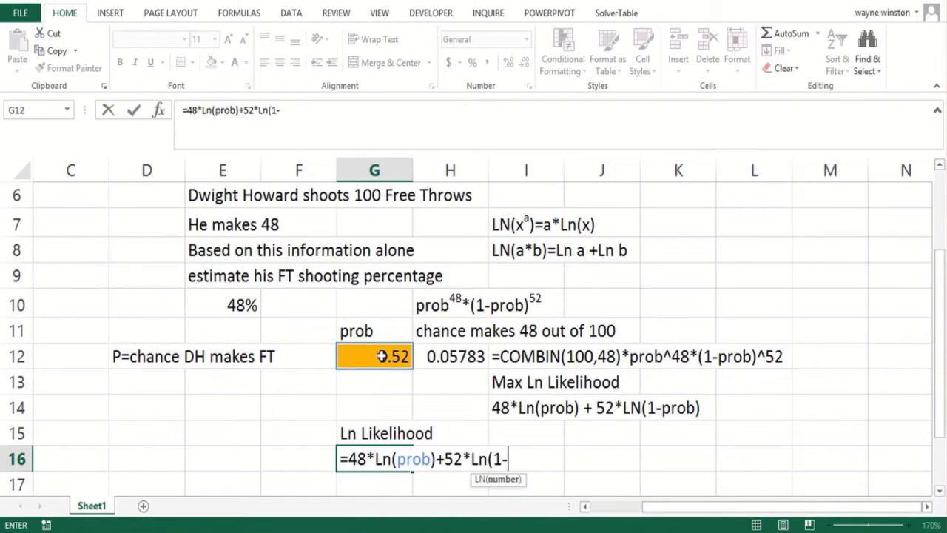
{"action": "type", "text": "-prob)"}
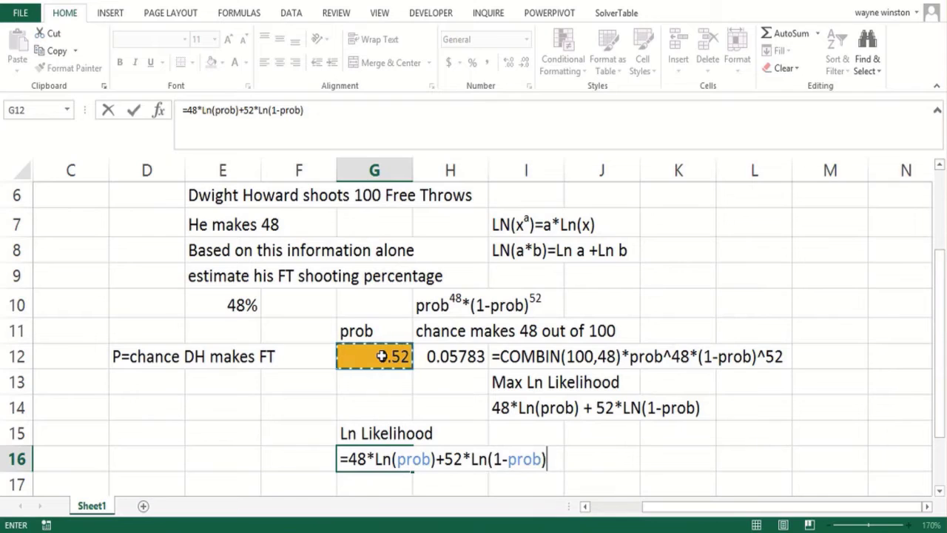
{"action": "key", "text": "Return"}
Step: Color the G16 log-likelihood red and compare it with the written expression in I14
{"action": "left_click", "coordinate": [375, 427]}
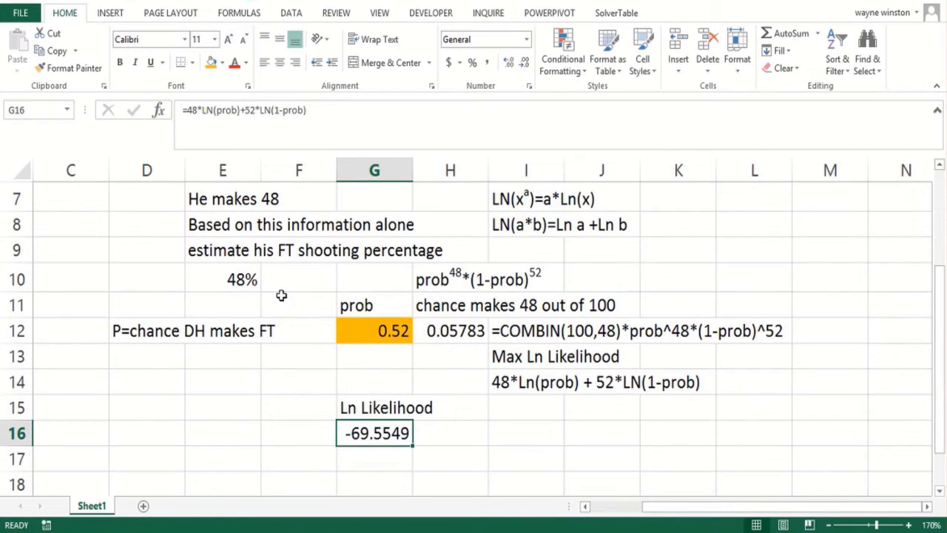
{"action": "left_click", "coordinate": [235, 62]}
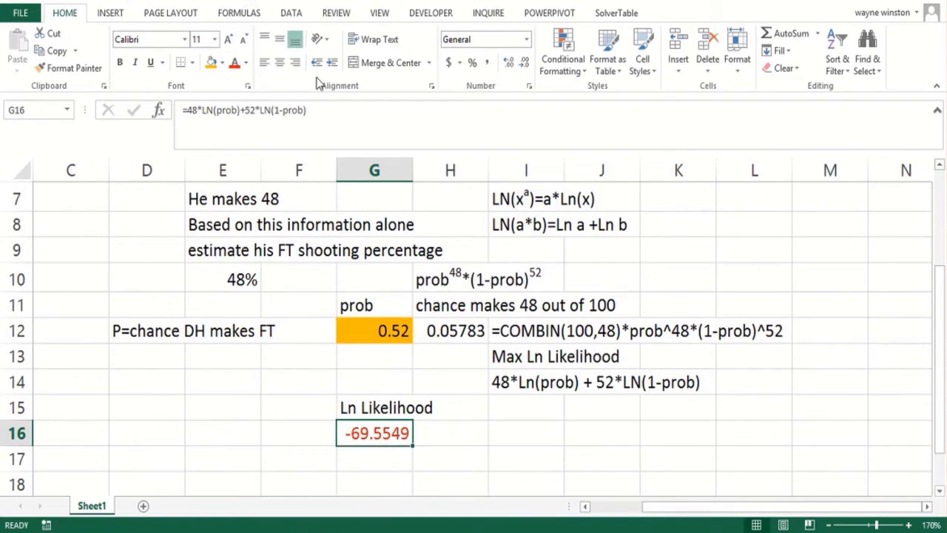
{"action": "left_click", "coordinate": [505, 385]}
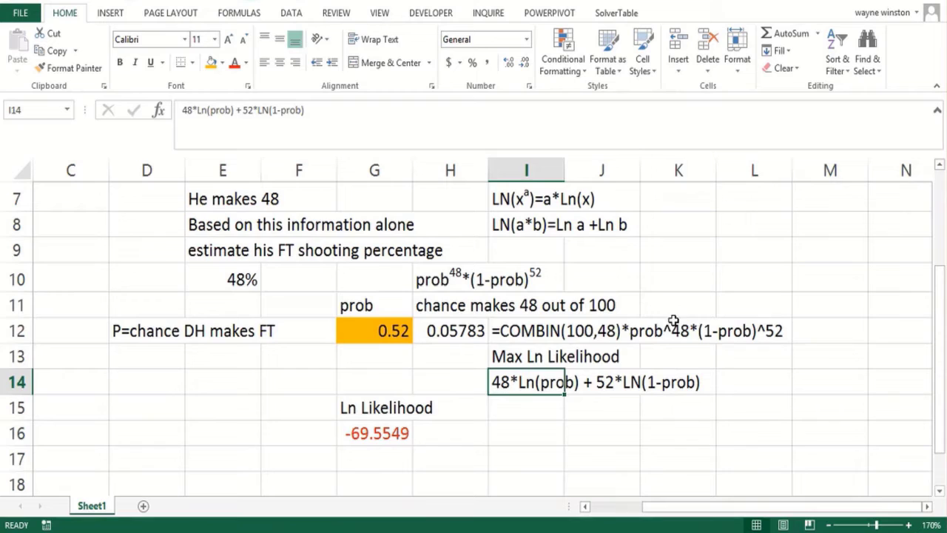
{"action": "left_click", "coordinate": [709, 331]}
{"action": "left_click", "coordinate": [560, 382]}
{"action": "left_click", "coordinate": [402, 436]}
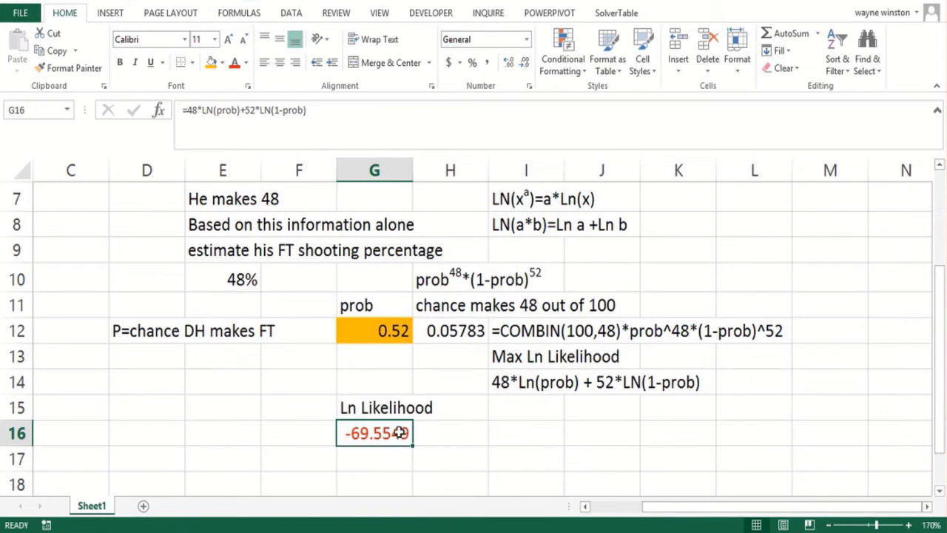
Step: Set up Solver to maximise G16 by changing the prob cell G12
{"action": "left_click", "coordinate": [293, 14]}
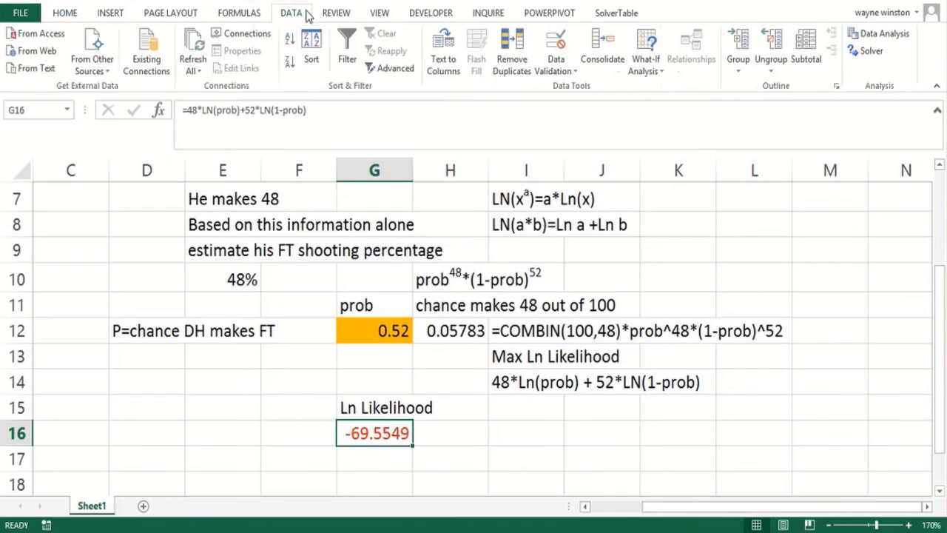
{"action": "left_click", "coordinate": [867, 50]}
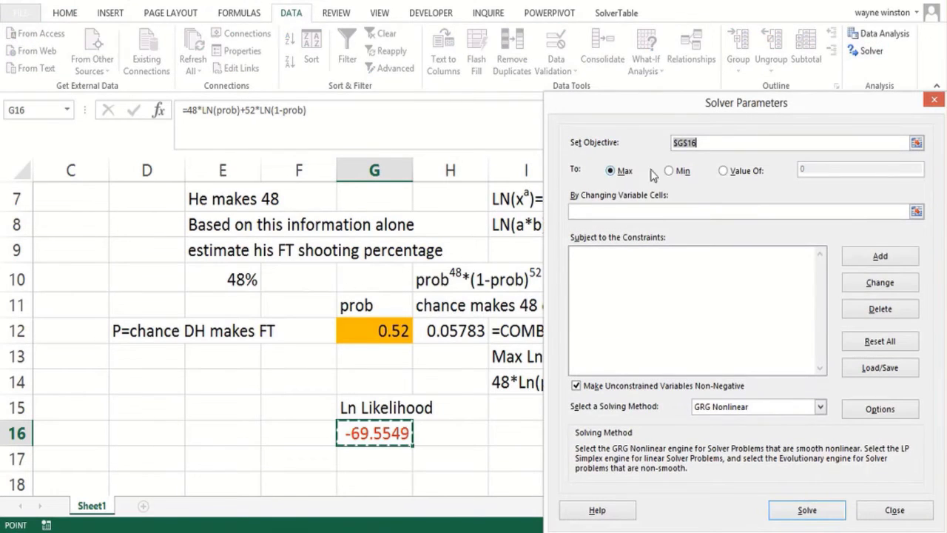
{"action": "left_click", "coordinate": [377, 431]}
{"action": "left_click", "coordinate": [615, 209]}
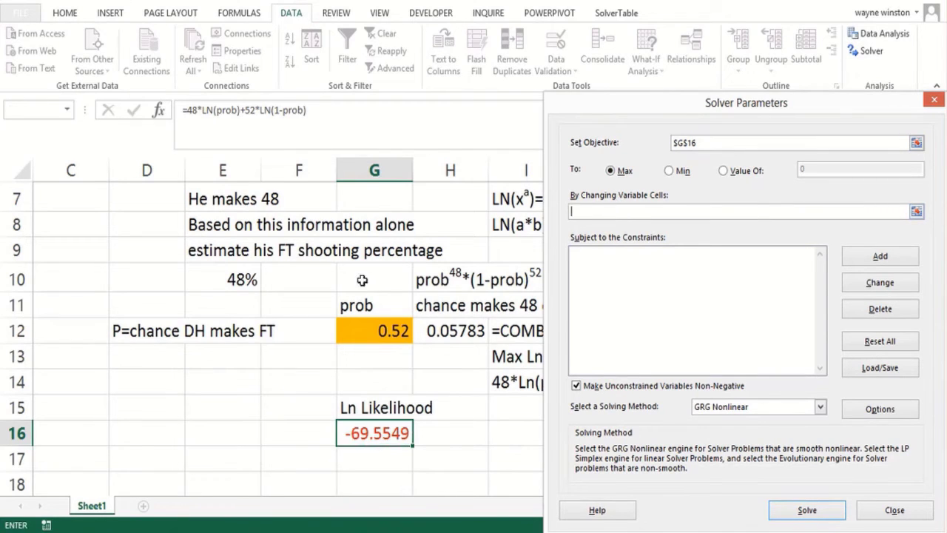
{"action": "left_click", "coordinate": [374, 331]}
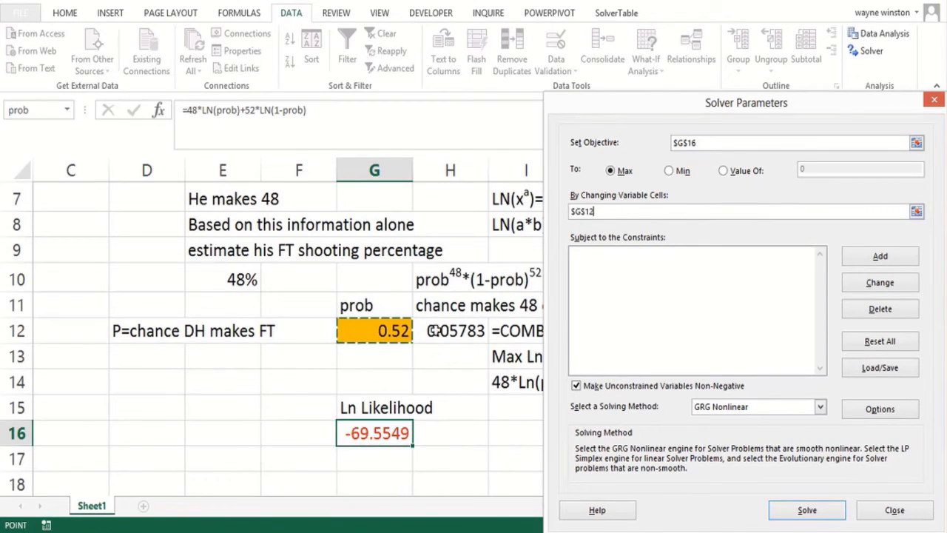
Step: Constrain G12 to between 0.01 and 0.99 and run Solver
{"action": "left_click", "coordinate": [881, 257]}
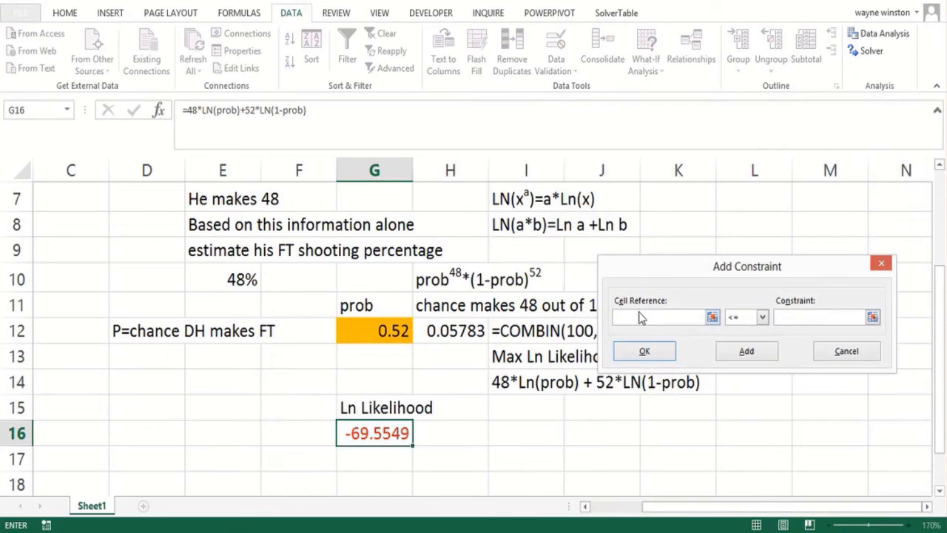
{"action": "left_click", "coordinate": [385, 333]}
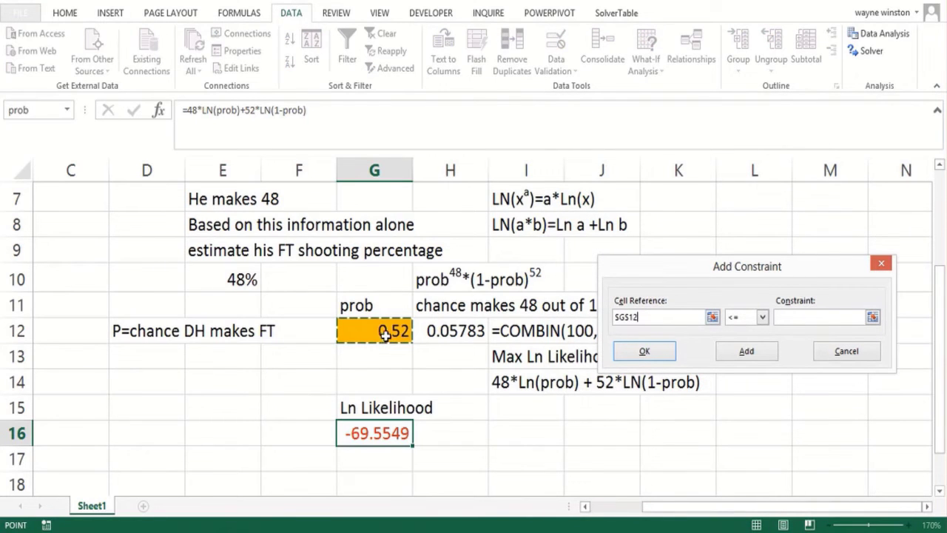
{"action": "left_click", "coordinate": [787, 317]}
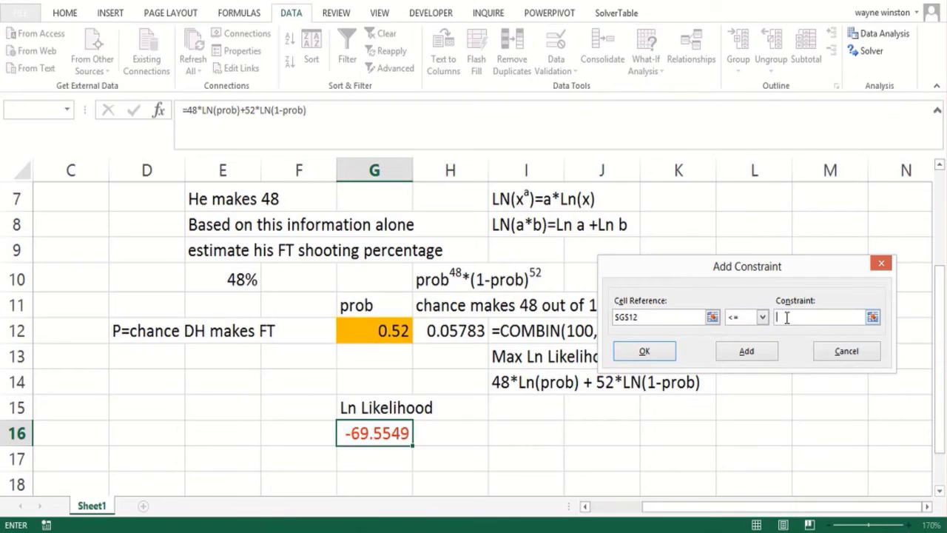
{"action": "type", "text": ".99"}
{"action": "left_click", "coordinate": [753, 355]}
{"action": "left_click", "coordinate": [388, 333]}
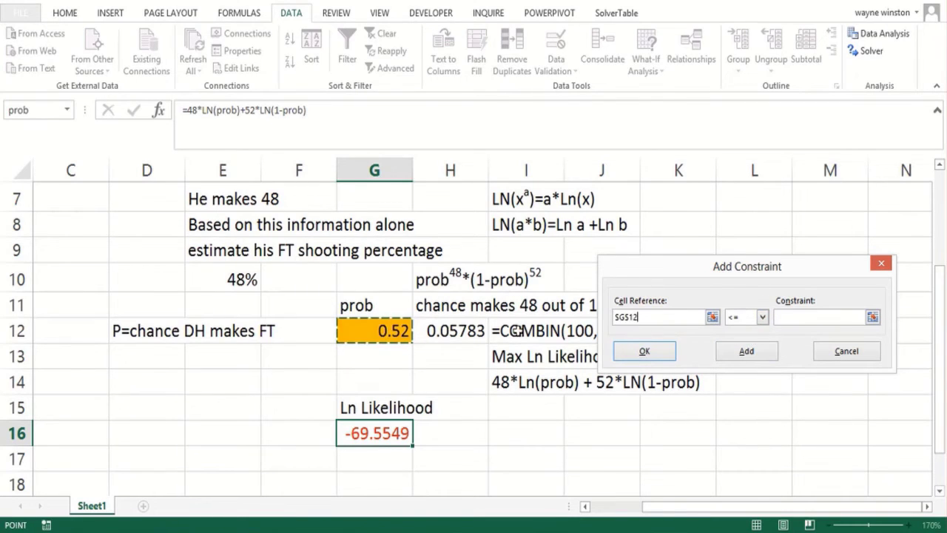
{"action": "left_click", "coordinate": [762, 317]}
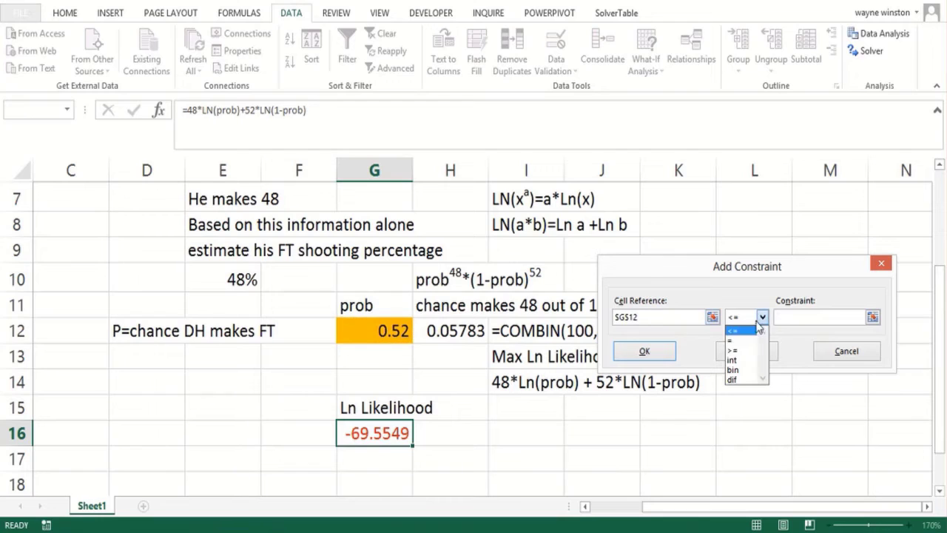
{"action": "left_click", "coordinate": [733, 350]}
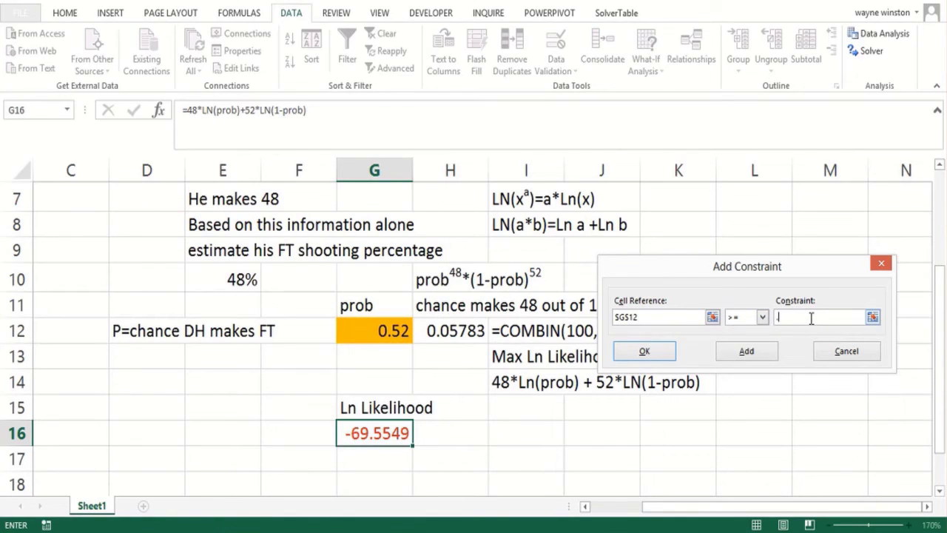
{"action": "type", "text": ".01"}
{"action": "left_click", "coordinate": [650, 349]}
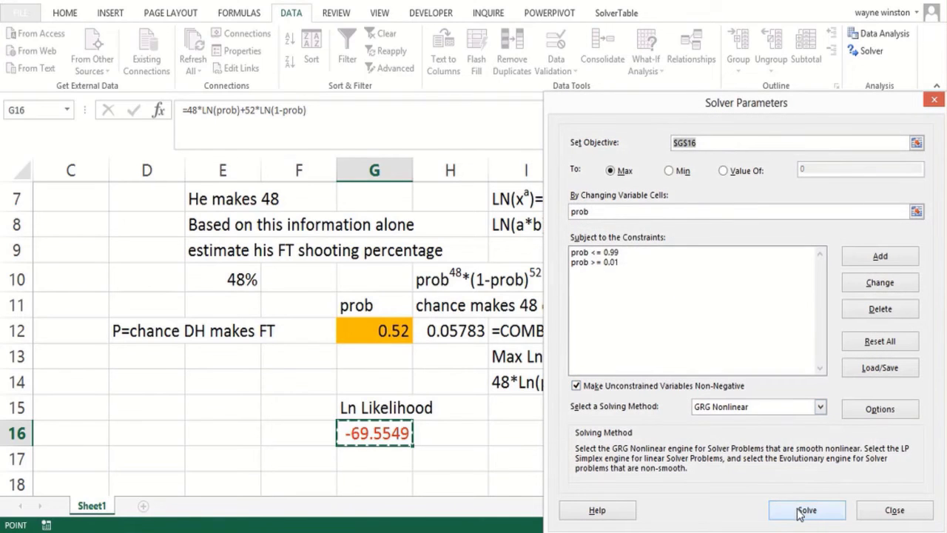
{"action": "left_click", "coordinate": [801, 512]}
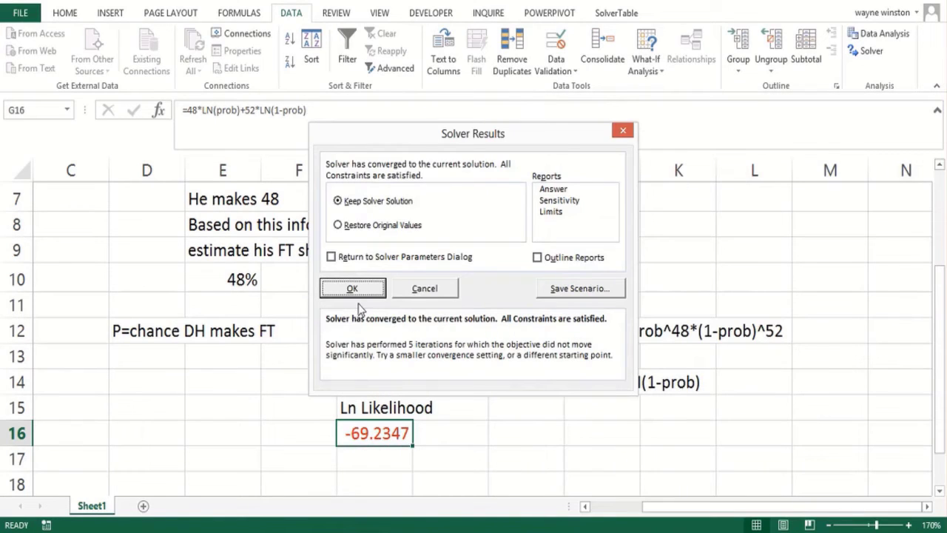
Step: Keep the Solver solution and check prob is now 0.48 in G12
{"action": "left_click", "coordinate": [356, 288]}
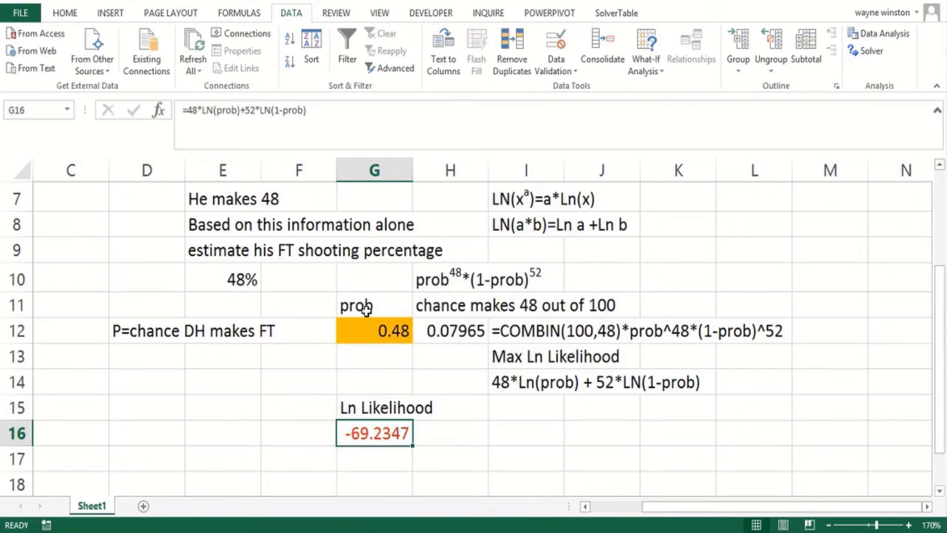
{"action": "left_click", "coordinate": [376, 331]}
{"action": "left_click", "coordinate": [308, 378]}
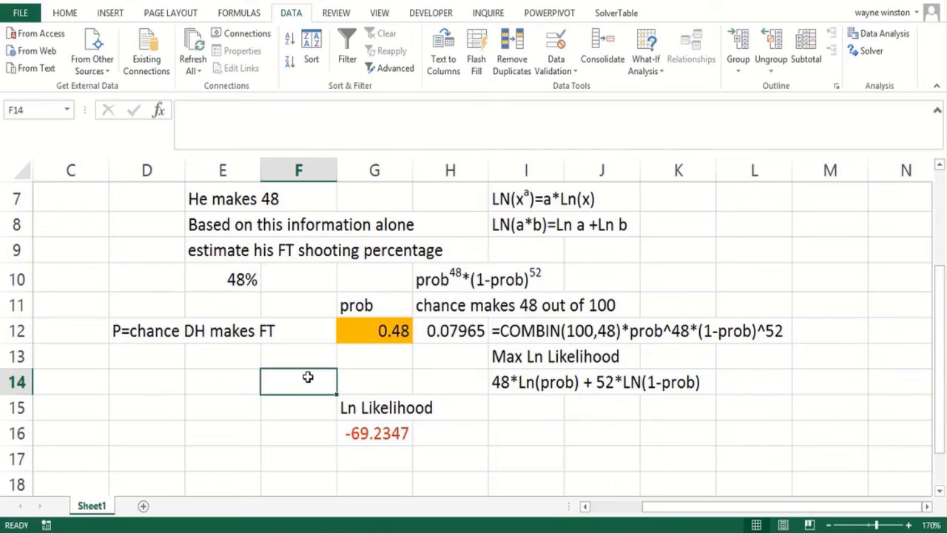
Step: Enter the derivative 48/prob-52/(1-prob) in I15
{"action": "left_click", "coordinate": [514, 408]}
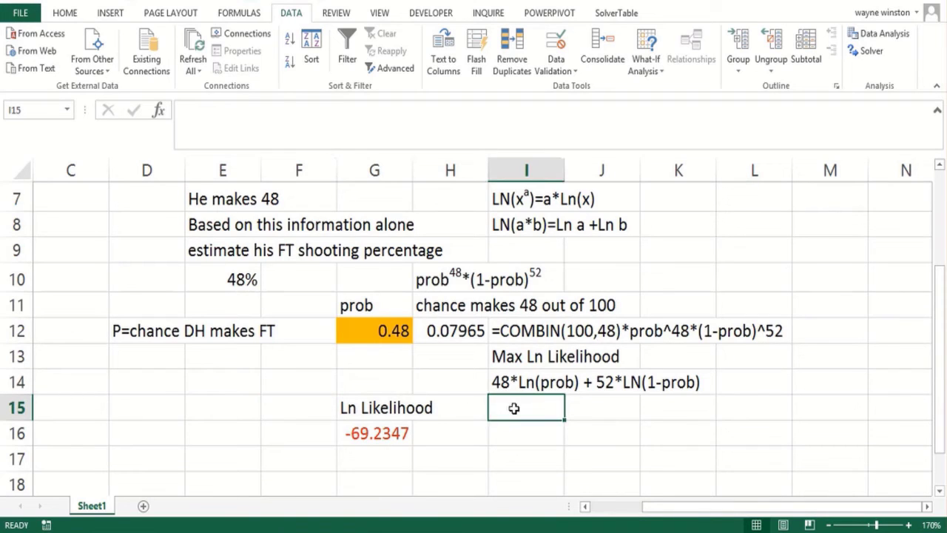
{"action": "type", "text": "48/"}
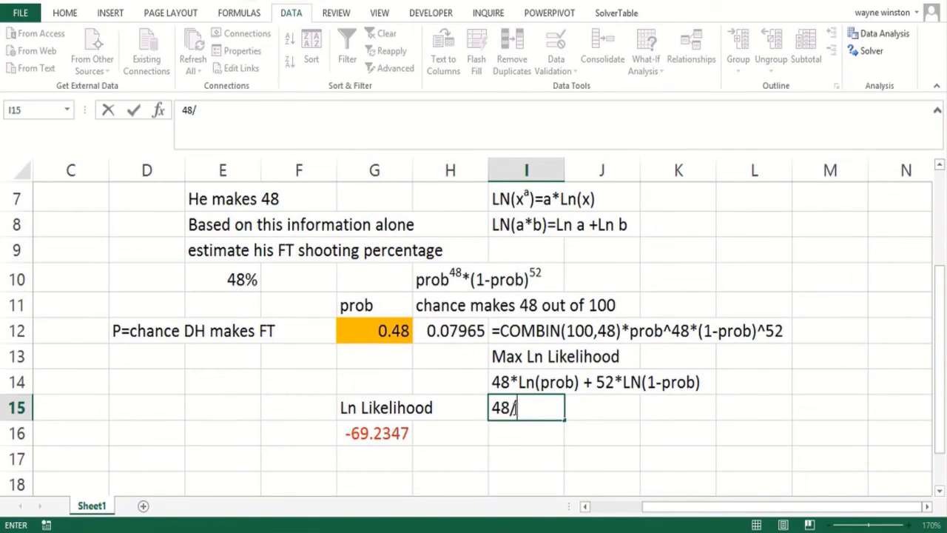
{"action": "type", "text": "prob-"}
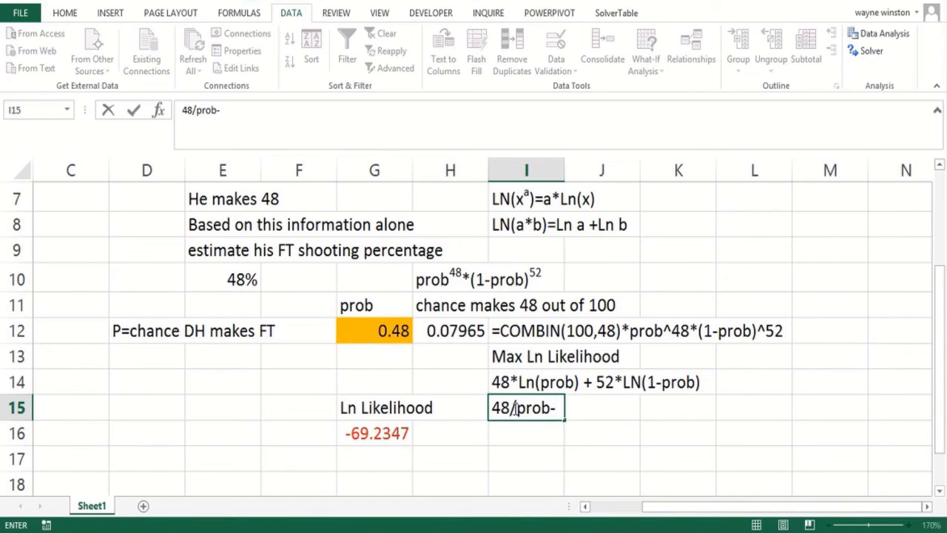
{"action": "type", "text": "52/"}
{"action": "type", "text": "("}
{"action": "key", "text": "BackSpace"}
{"action": "type", "text": "/(1-prob)"}
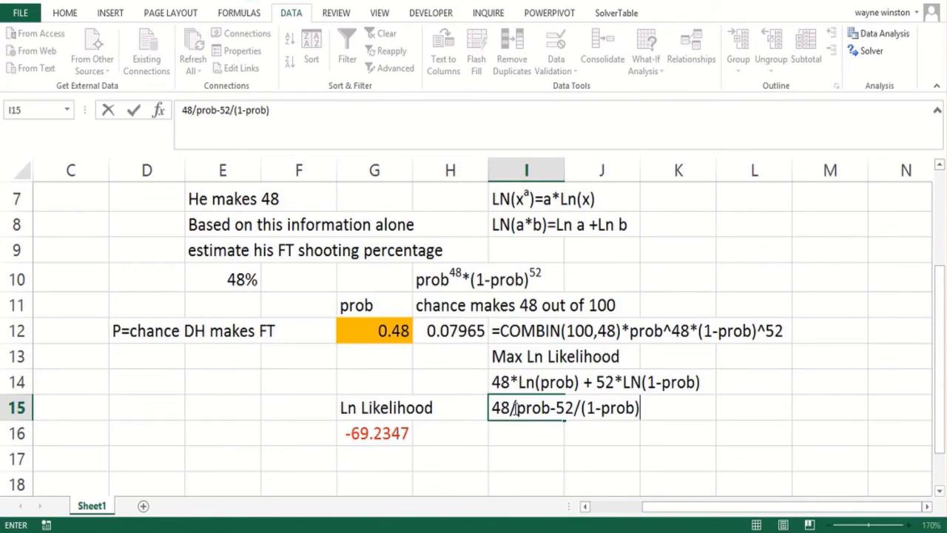
{"action": "key", "text": "Return"}
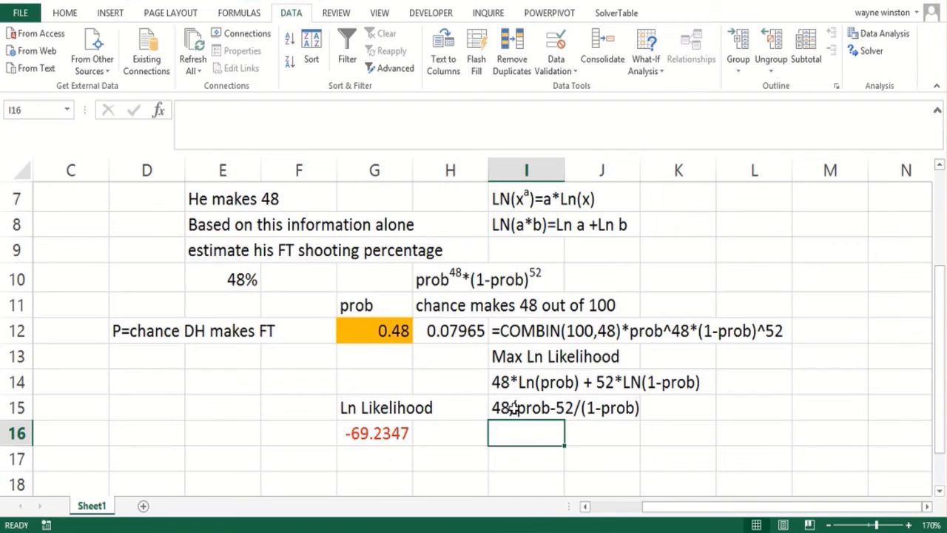
Step: Type notes Logistic regression, Dependent variable, Binary 2 outcomes, Cannot use Multiple Linear Regression in I16:I19
{"action": "type", "text": "Logi"}
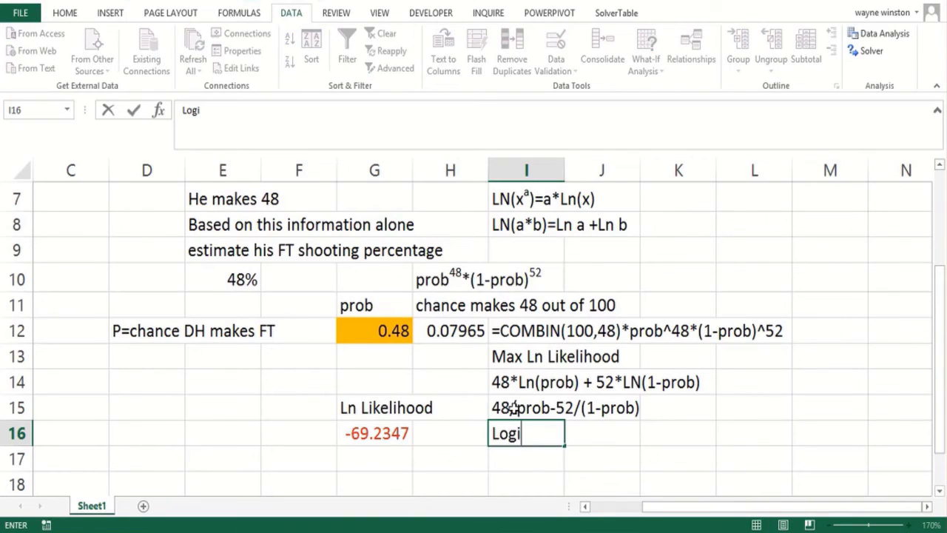
{"action": "type", "text": "stic regression"}
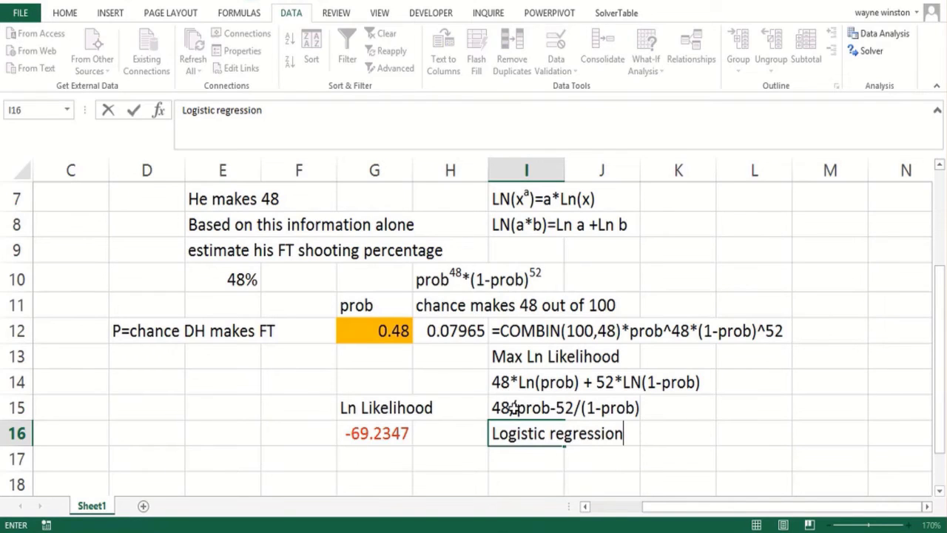
{"action": "key", "text": "Return"}
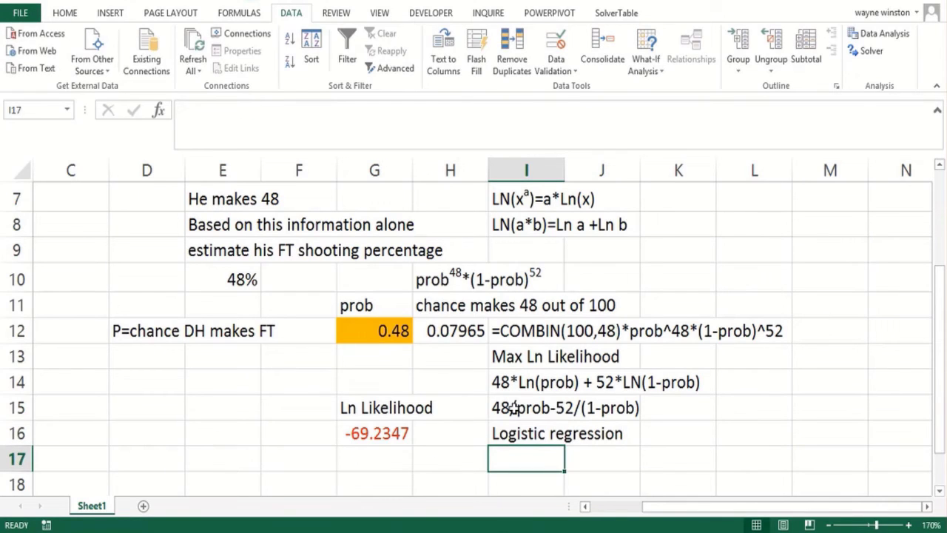
{"action": "type", "text": "Dependen"}
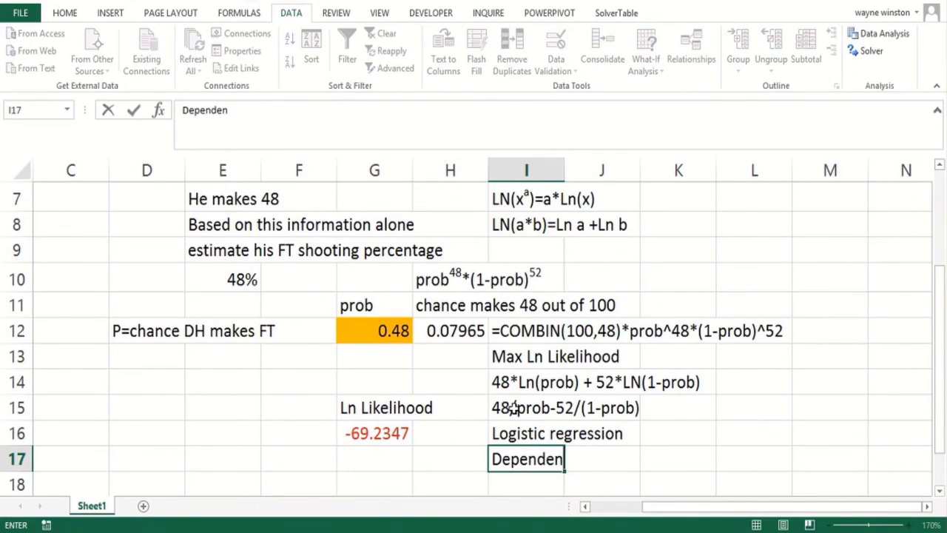
{"action": "type", "text": "t variab"}
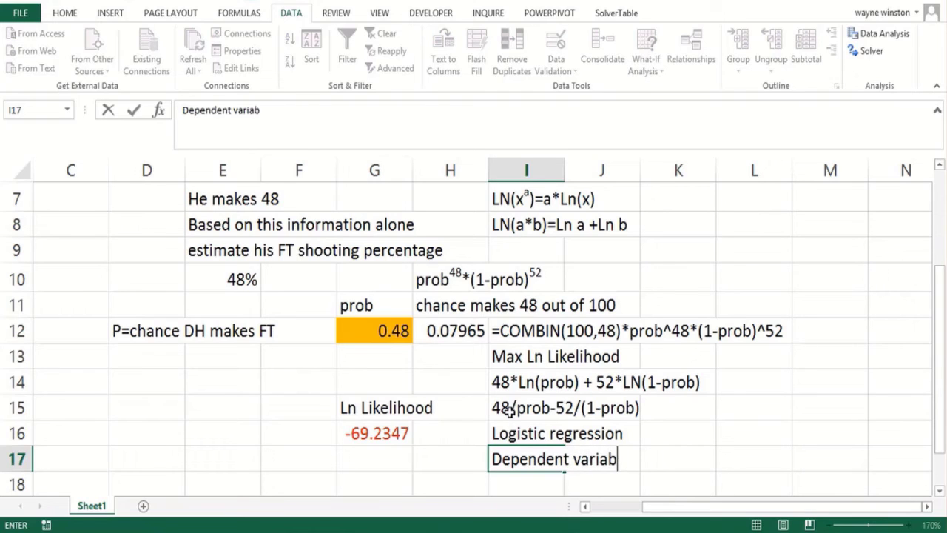
{"action": "type", "text": "le"}
{"action": "key", "text": "Return"}
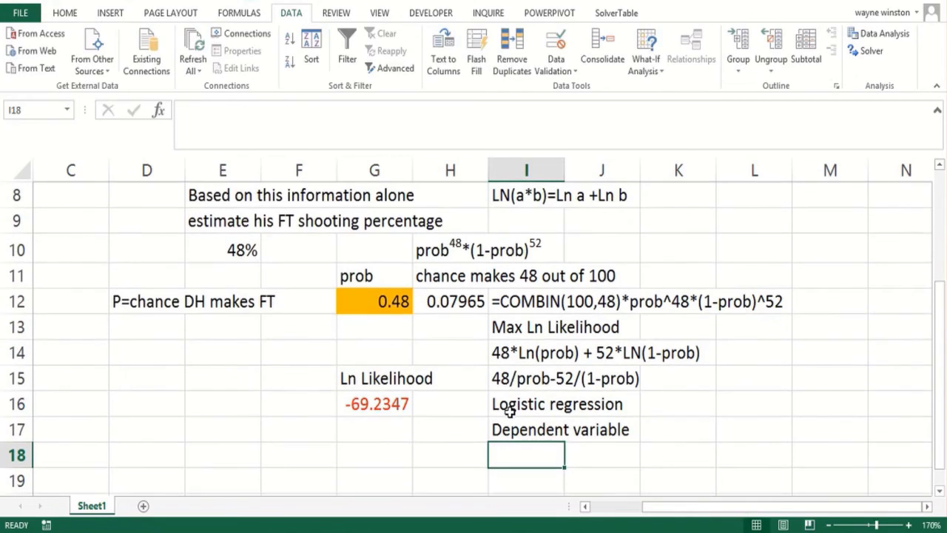
{"action": "type", "text": "Binary 2 outoc"}
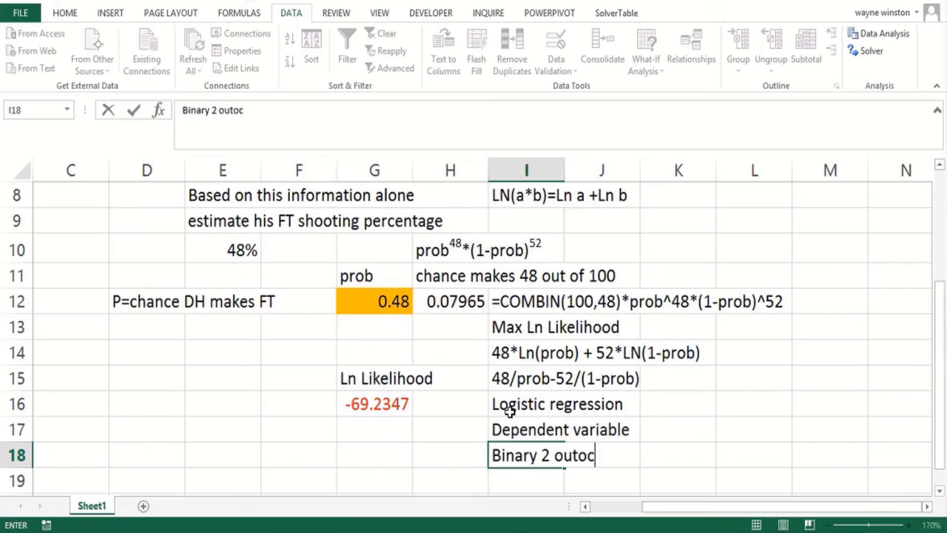
{"action": "key", "text": "BackSpace"}
{"action": "type", "text": "comes"}
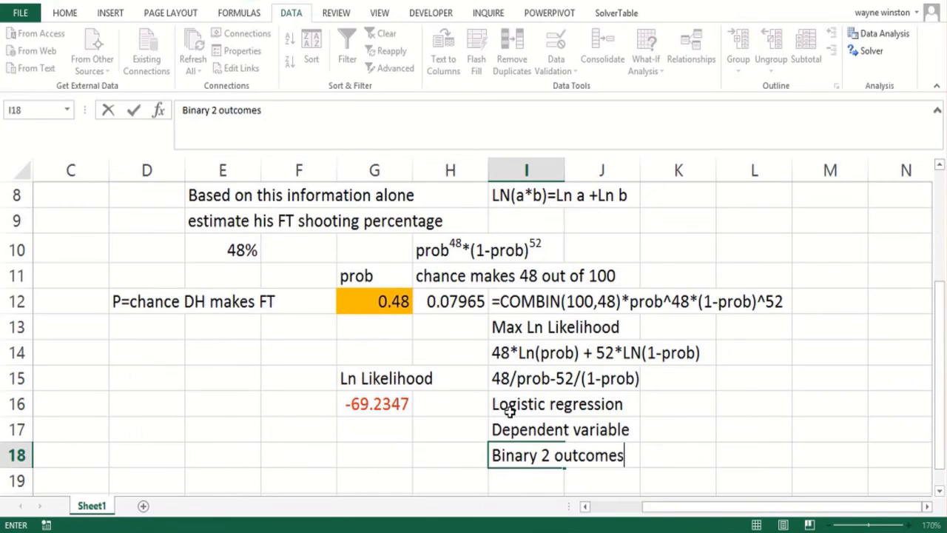
{"action": "key", "text": "Return"}
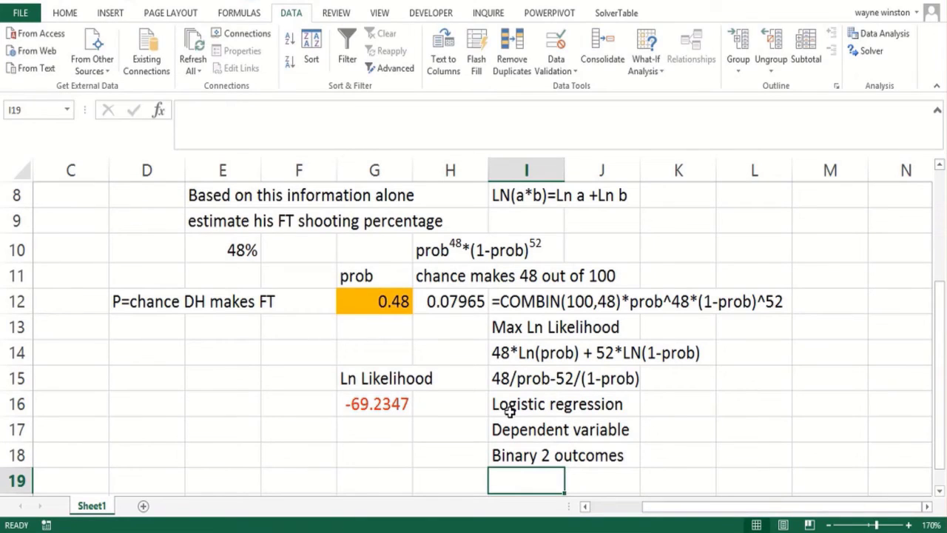
{"action": "type", "text": "Cannot "}
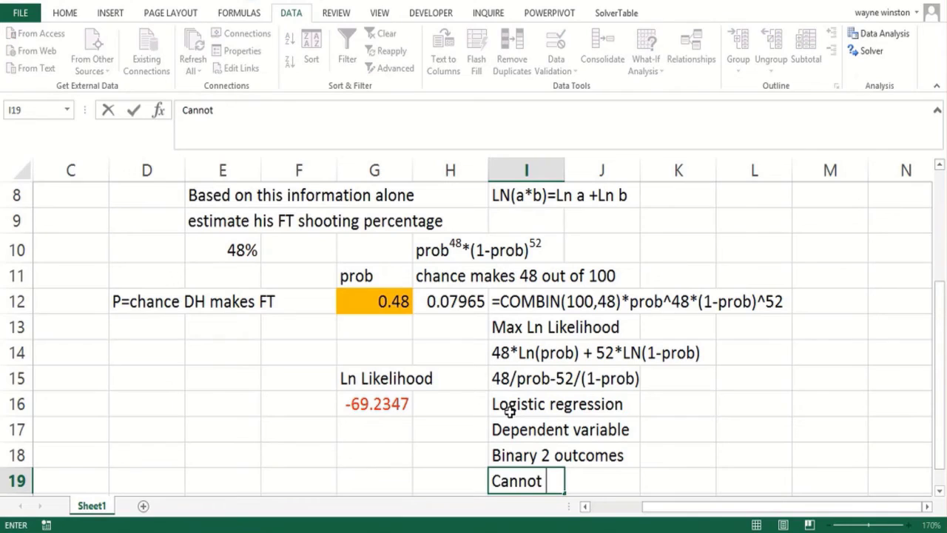
{"action": "type", "text": "use Mu"}
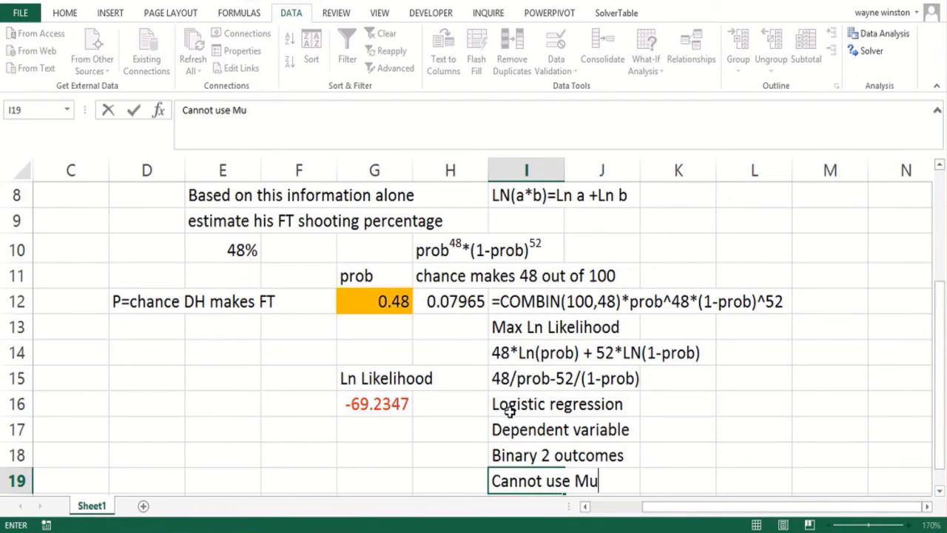
{"action": "type", "text": "ltiple Line"}
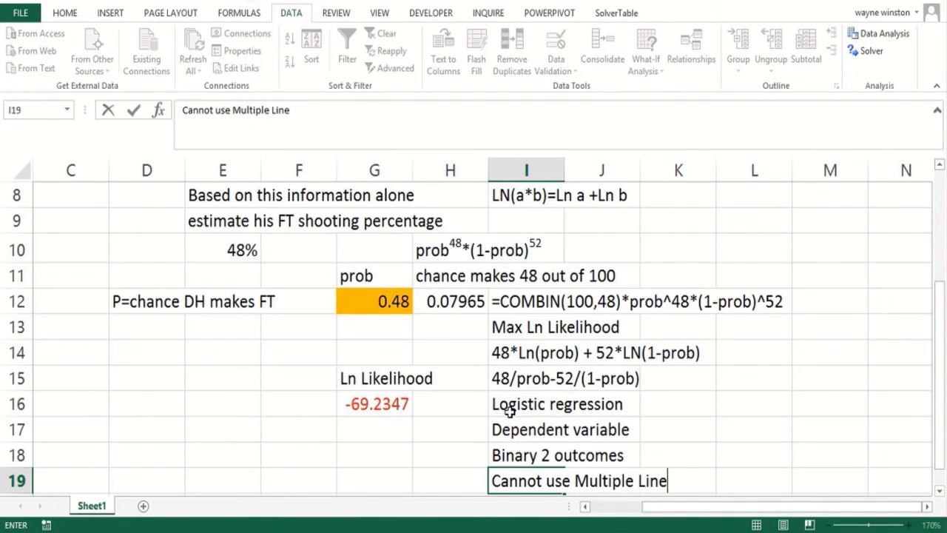
{"action": "type", "text": "ar Regression"}
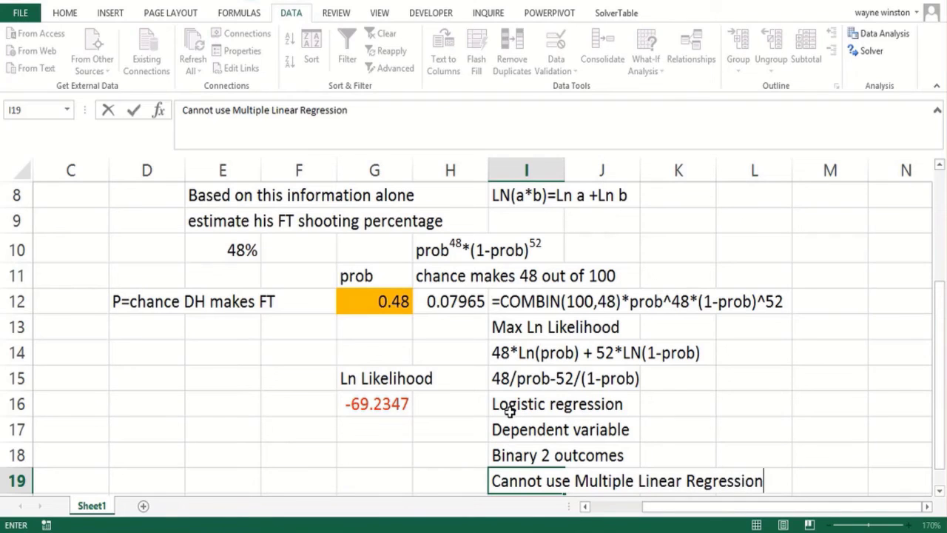
{"action": "key", "text": "Return"}
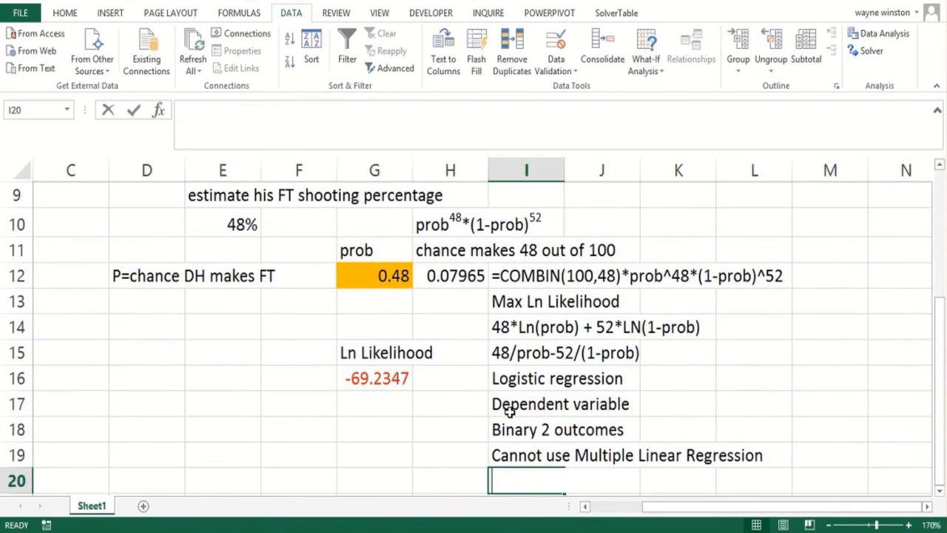
Step: Start the note 'Marketing Analytics' in I20
{"action": "type", "text": "MAr"}
{"action": "key", "text": "BackSpace"}
{"action": "key", "text": "BackSpace"}
{"action": "type", "text": "a"}
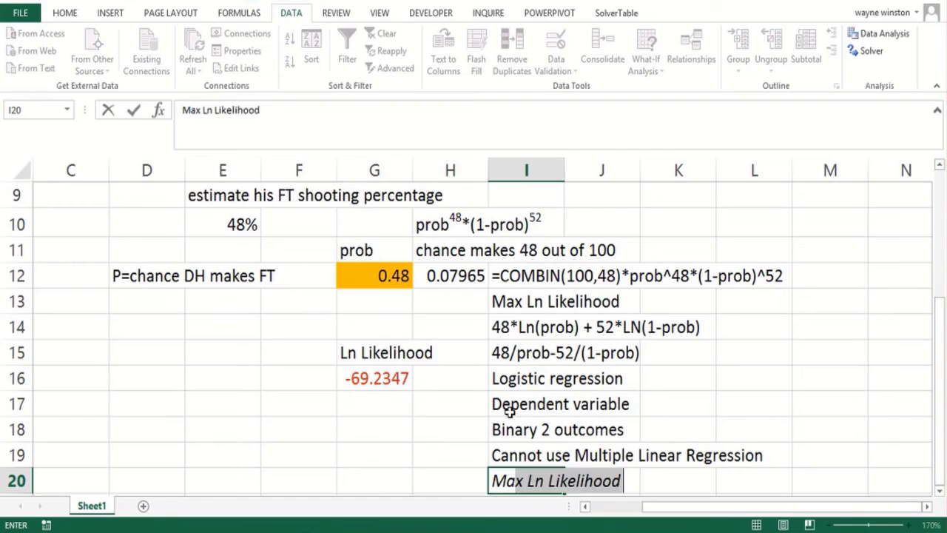
{"action": "type", "text": "rketing "}
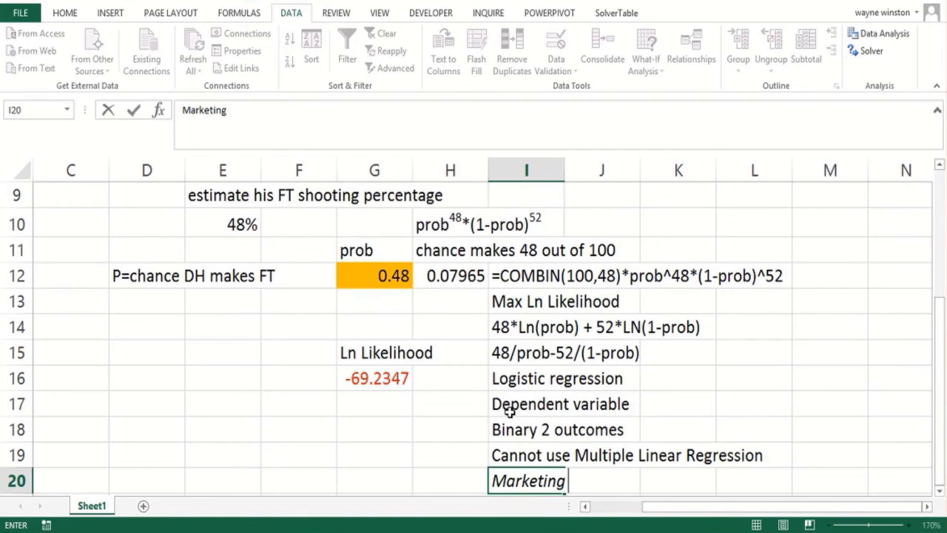
{"action": "type", "text": "Analytics"}
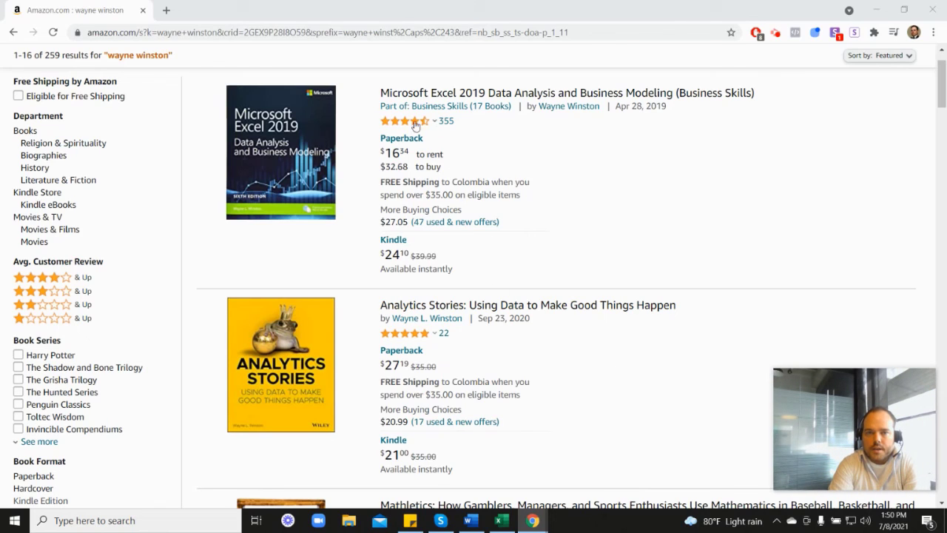
{"action": "mouse_move", "coordinate": [407, 128]}
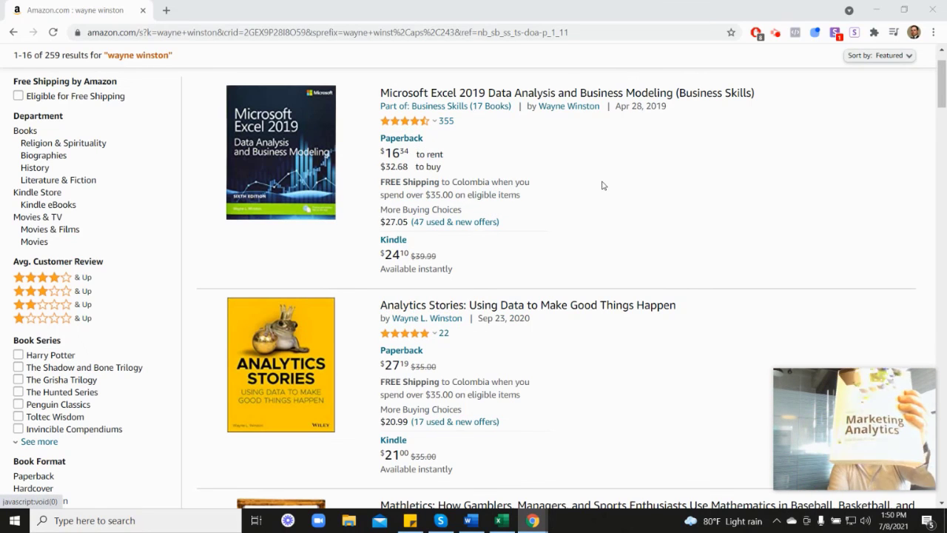
{"action": "scroll", "coordinate": [689, 248], "scroll_direction": "down", "scroll_amount": 7}
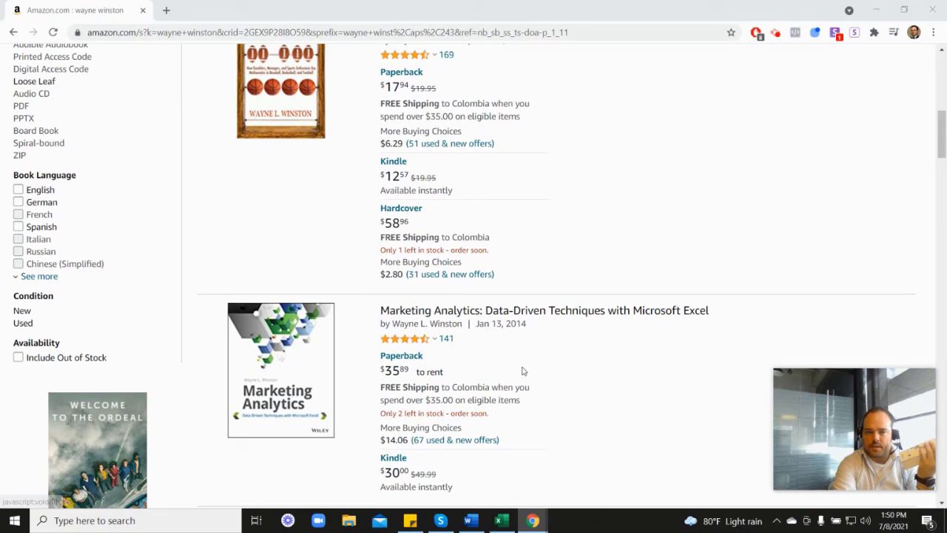
{"action": "scroll", "coordinate": [551, 281], "scroll_direction": "up", "scroll_amount": 4}
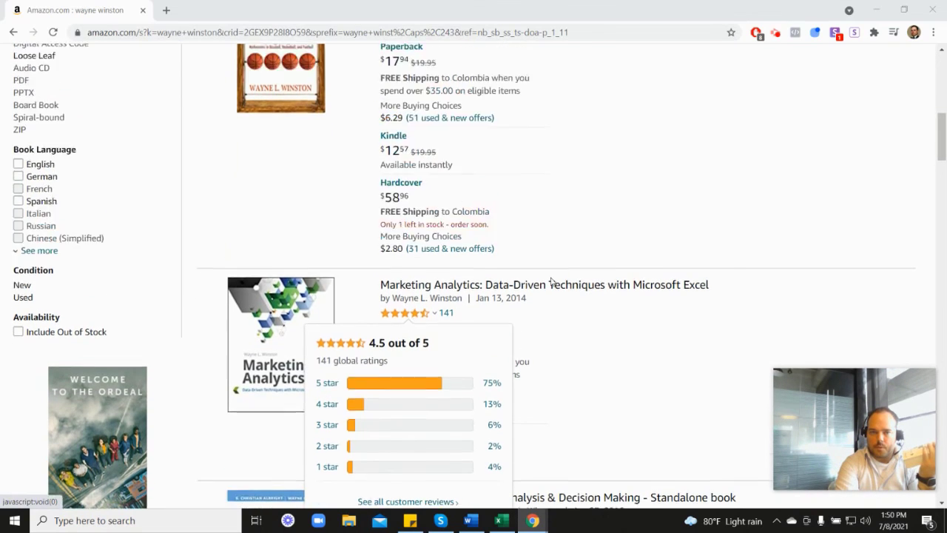
{"action": "scroll", "coordinate": [552, 281], "scroll_direction": "up", "scroll_amount": 1}
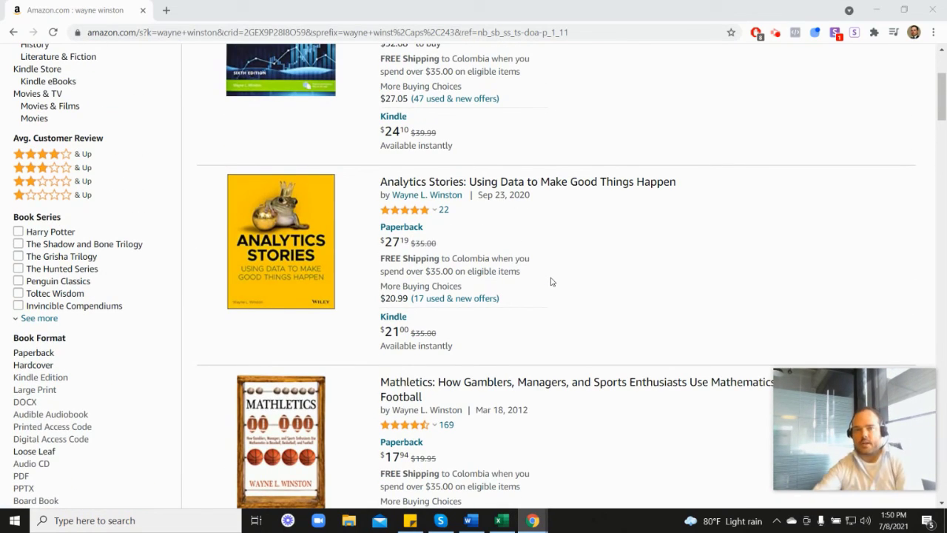